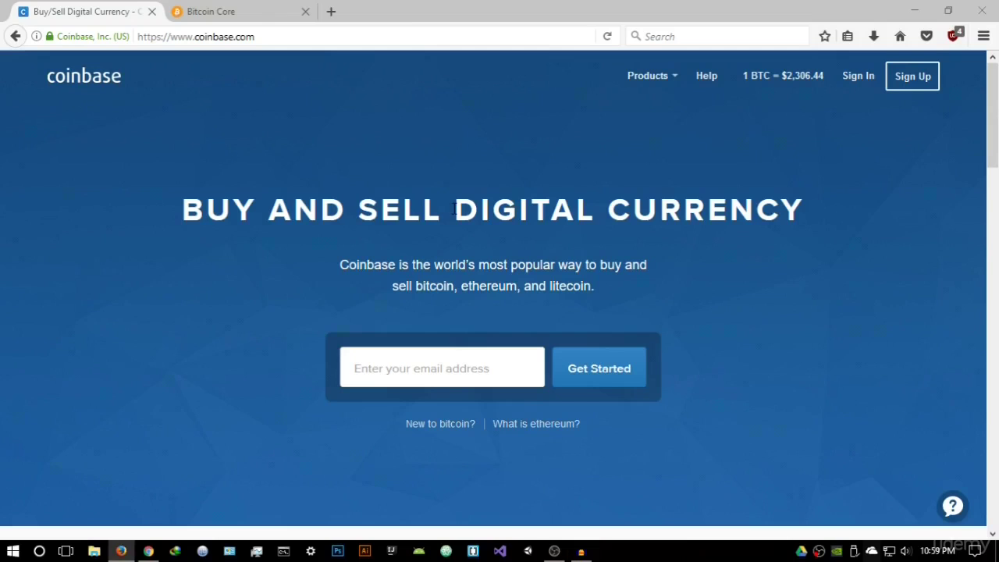
Step: Open and dismiss the headline's context menu, then scroll through the Coinbase homepage
right_click(455, 208)
left_click(417, 207)
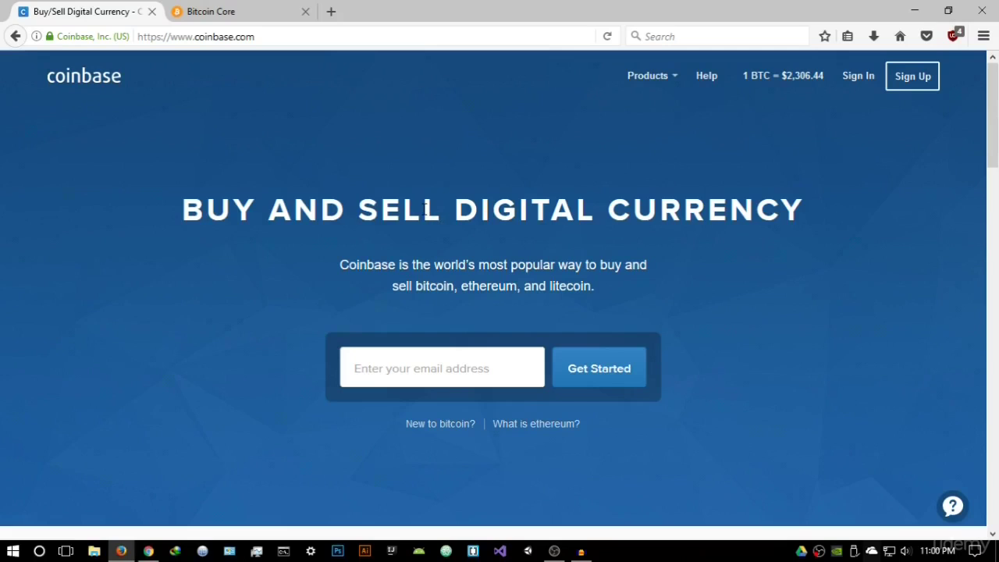
scroll(425, 207, "down", 2)
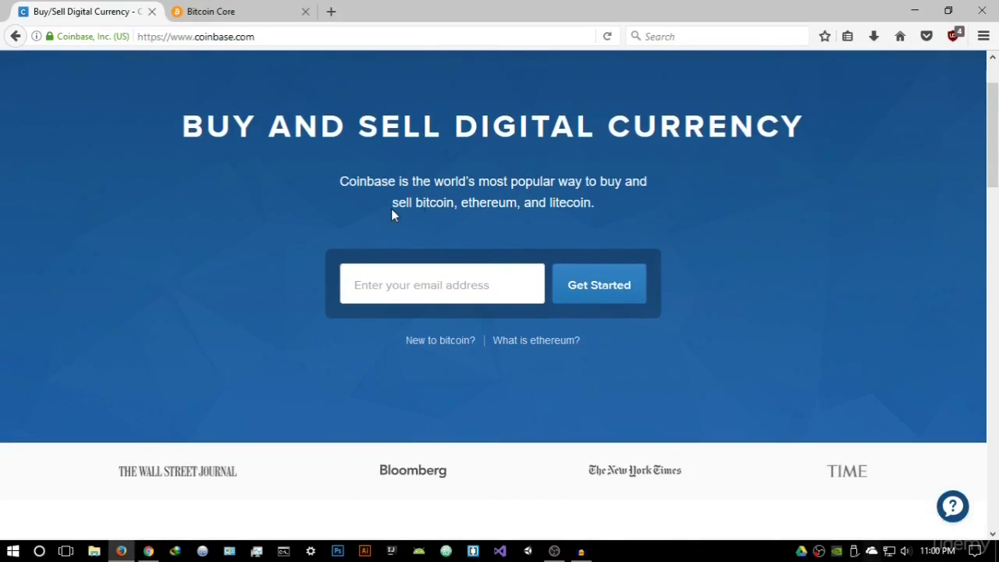
scroll(327, 207, "down", 10)
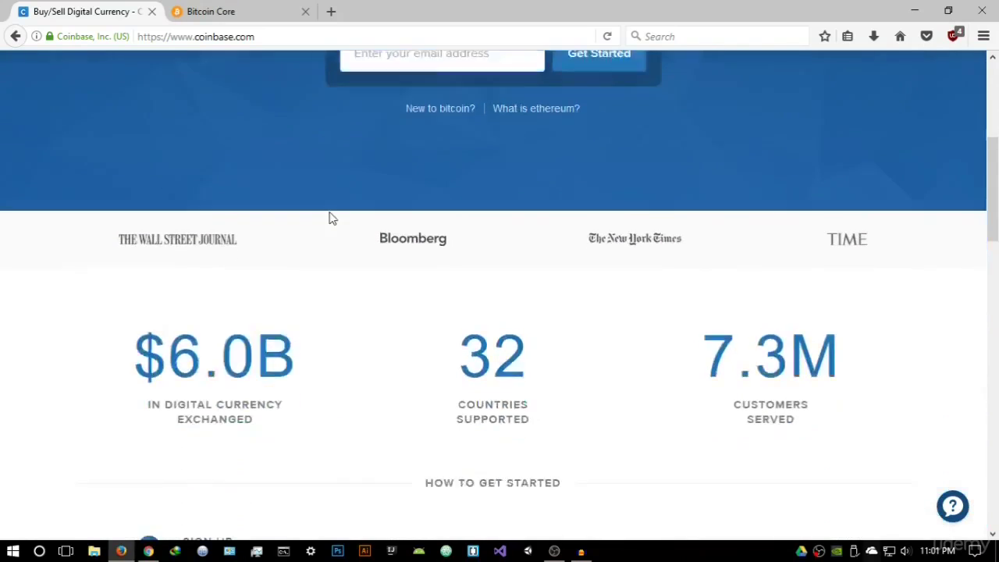
scroll(500, 165, "up", 2)
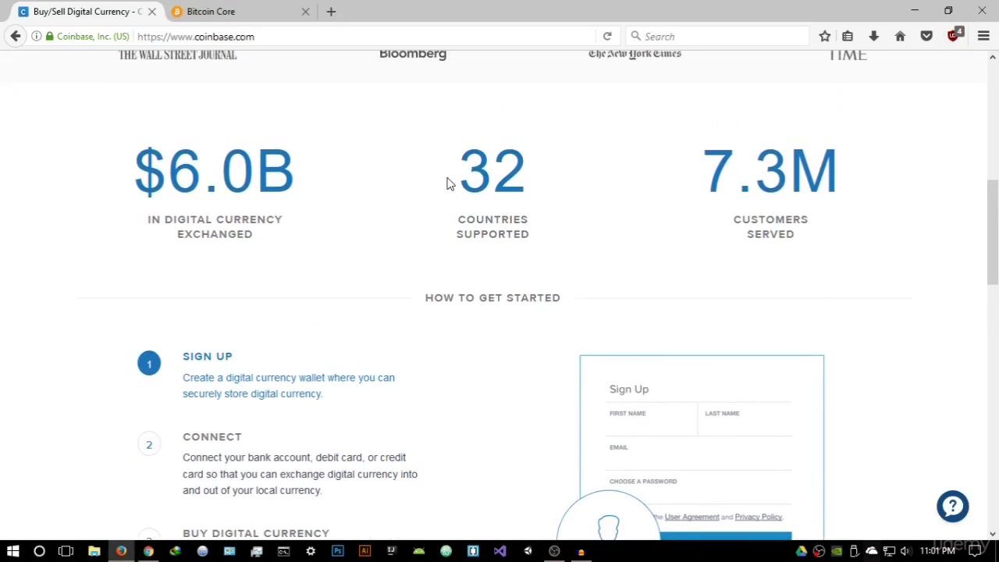
scroll(481, 215, "up", 10)
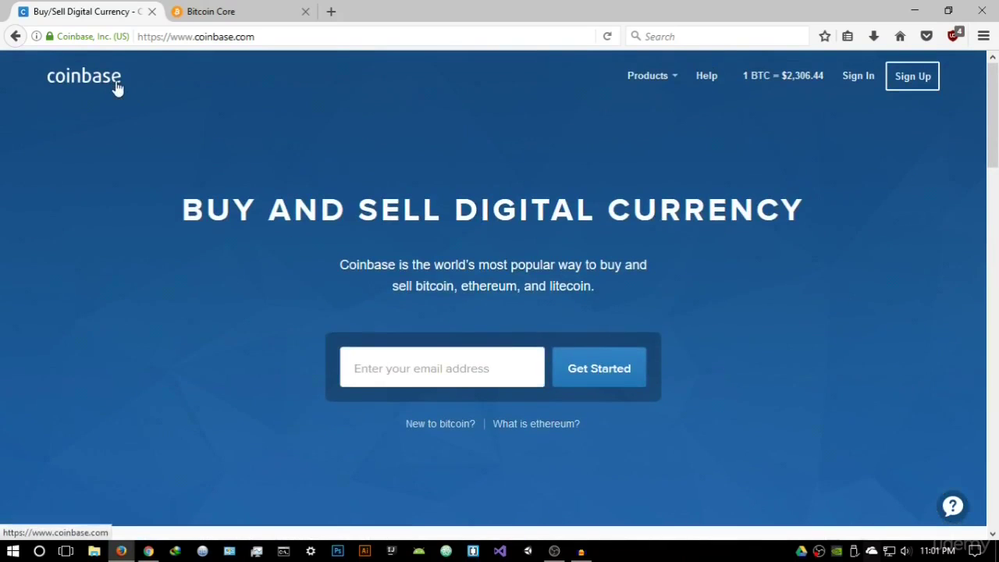
Step: Close the Coinbase products list and keep browsing the homepage content
left_click(650, 107)
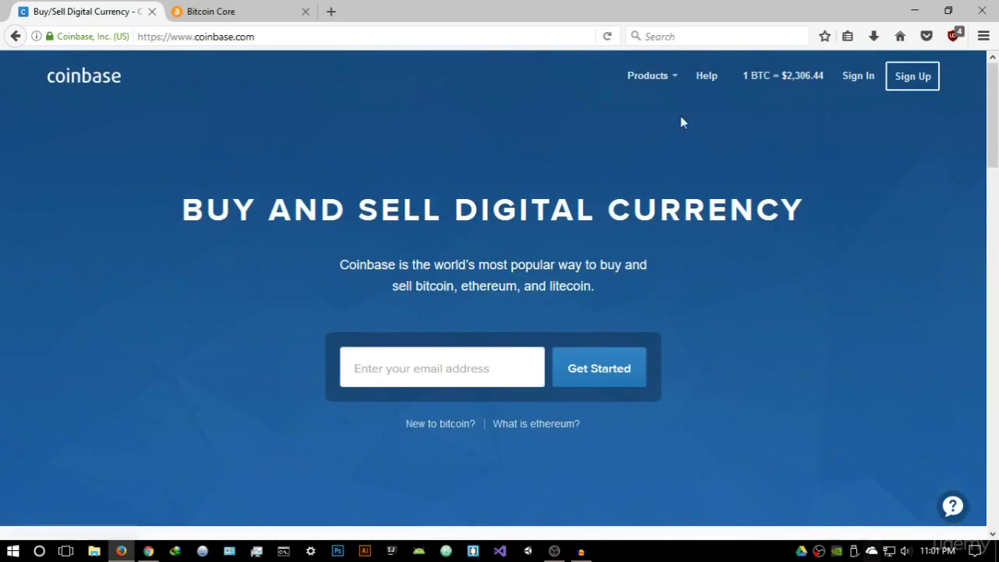
scroll(659, 160, "down", 2)
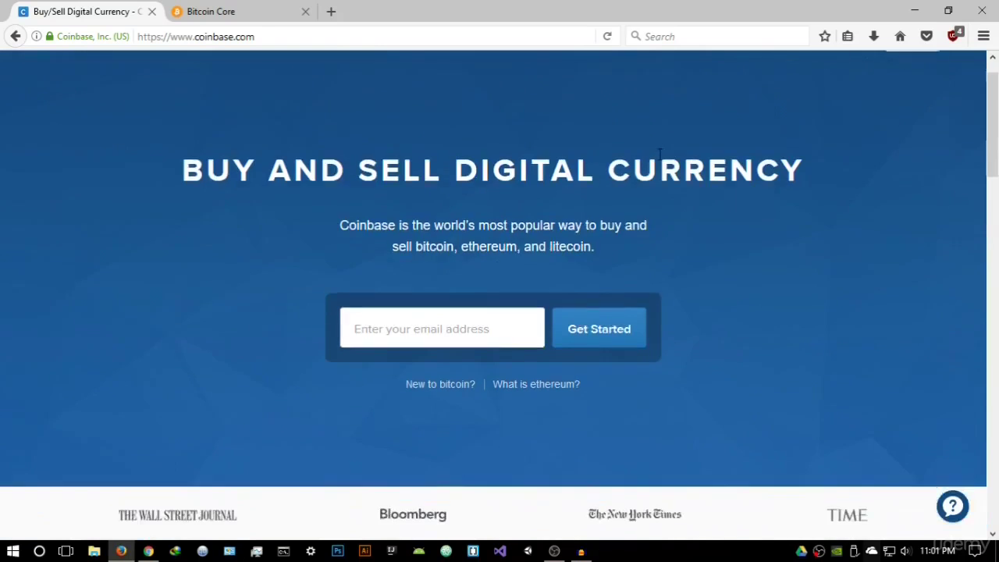
scroll(770, 169, "up", 1)
scroll(766, 171, "up", 1)
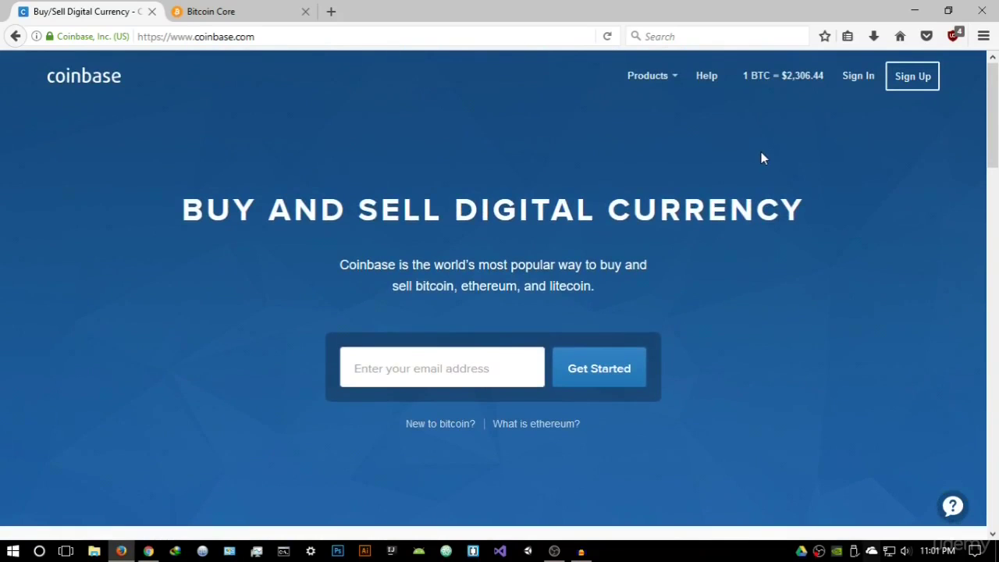
scroll(761, 158, "down", 3)
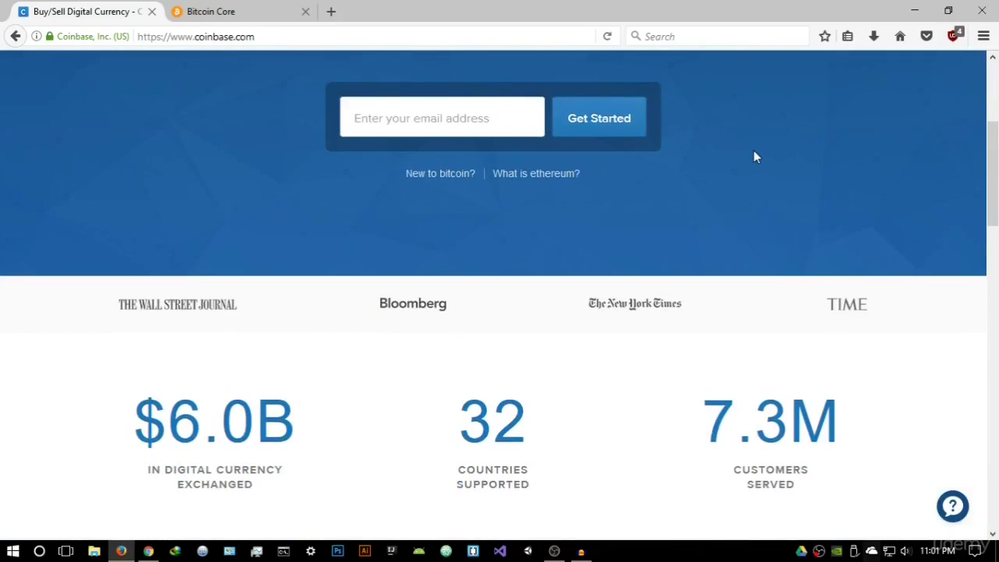
scroll(755, 156, "down", 5)
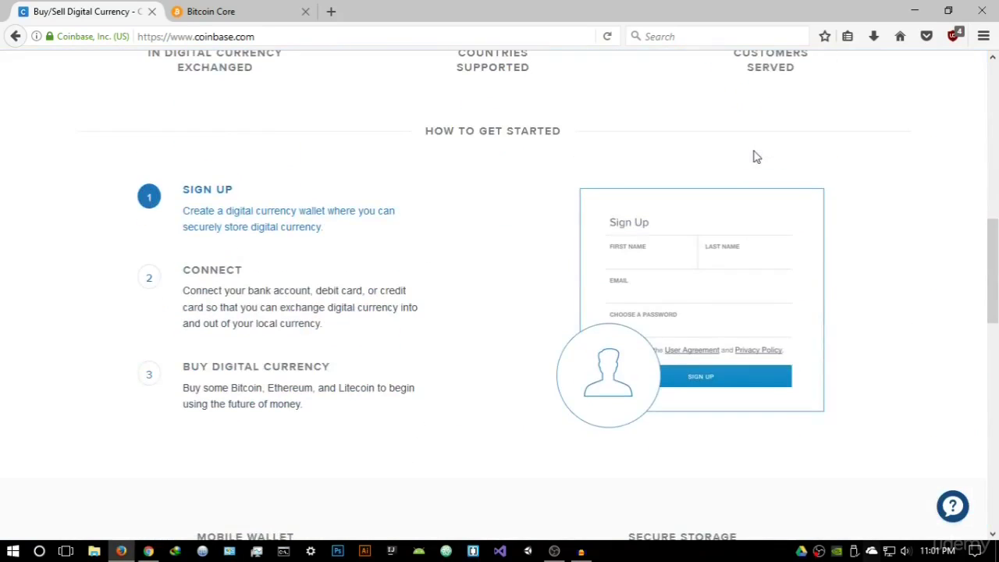
scroll(756, 157, "down", 10)
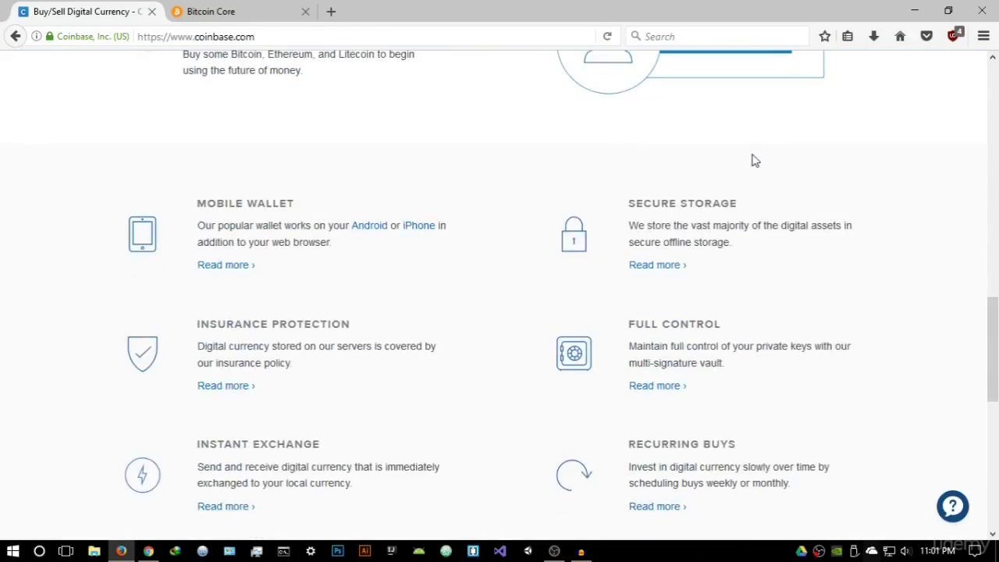
scroll(753, 157, "up", 4)
scroll(676, 451, "down", 3)
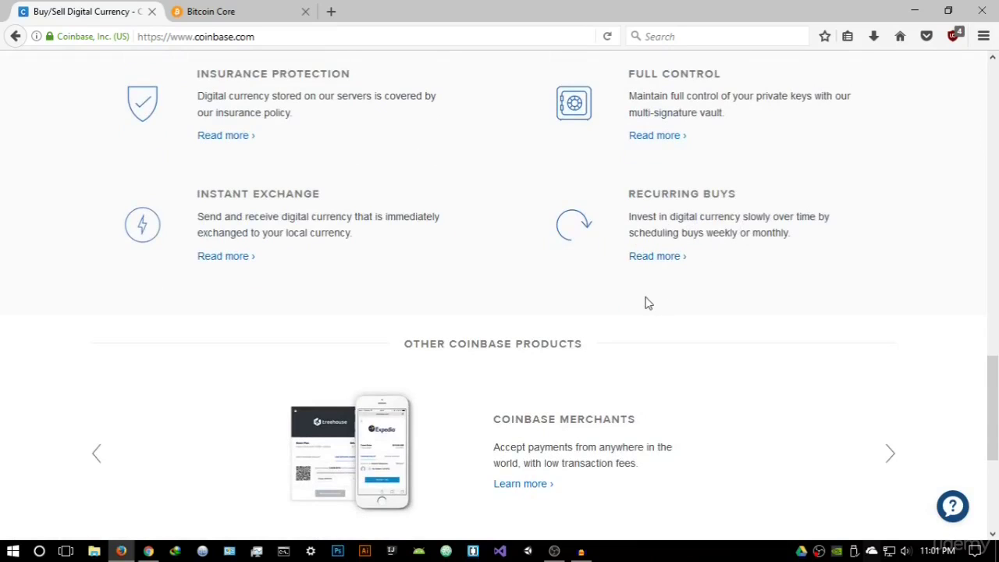
scroll(645, 303, "down", 4)
scroll(646, 301, "up", 15)
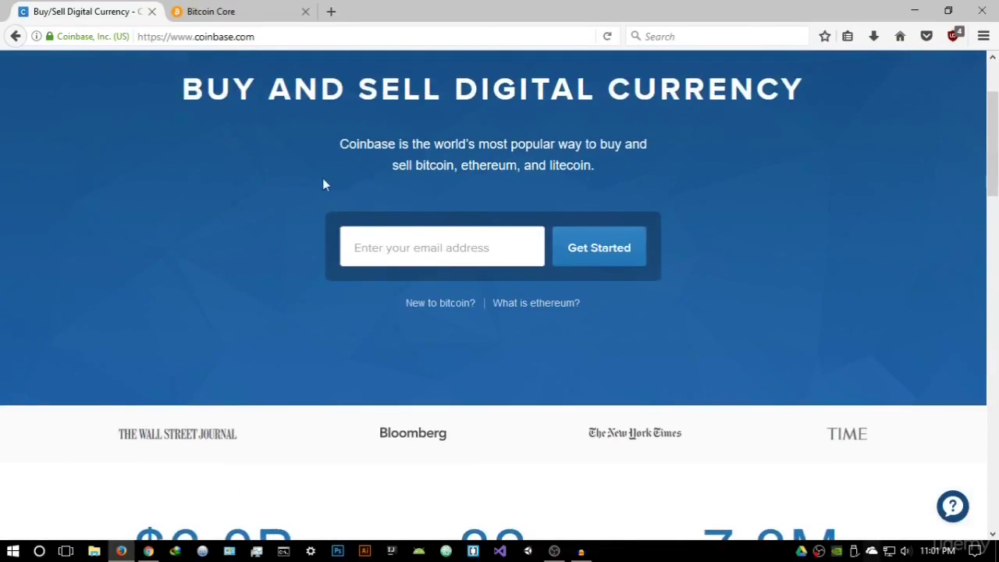
scroll(98, 83, "up", 2)
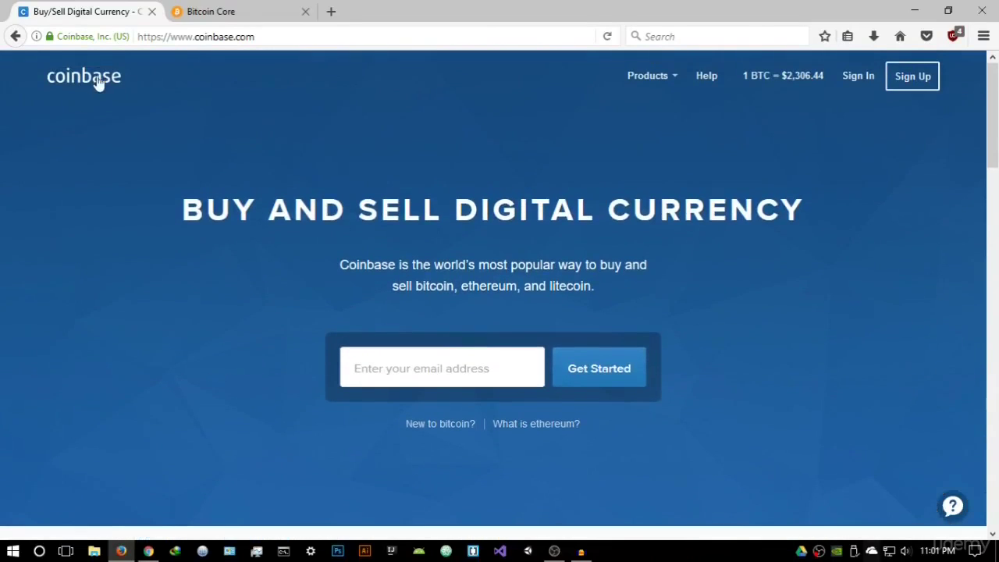
Step: Go to the Bitcoin Core tab, briefly revisit Coinbase, then return to Bitcoin Core
left_click(220, 21)
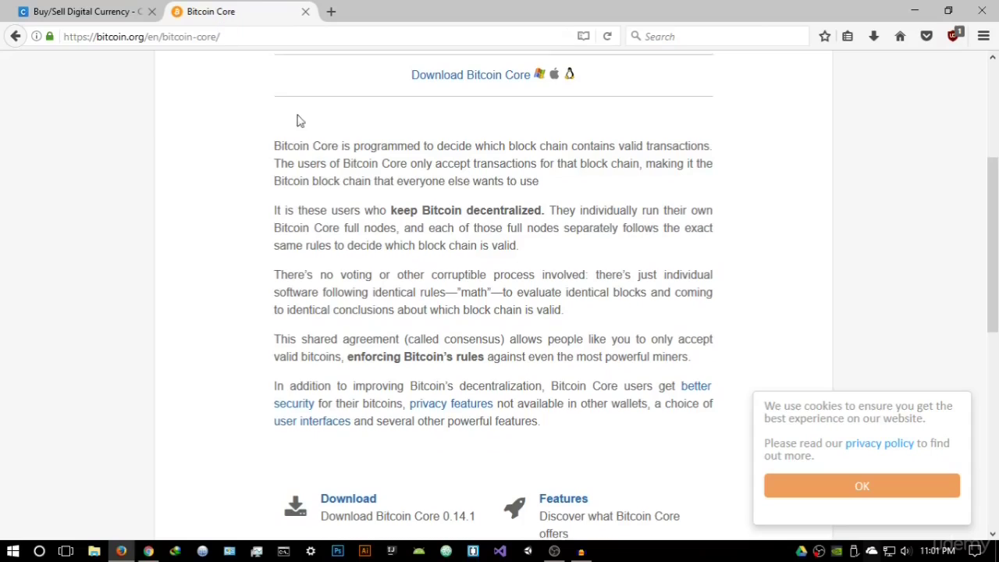
scroll(300, 122, "up", 3)
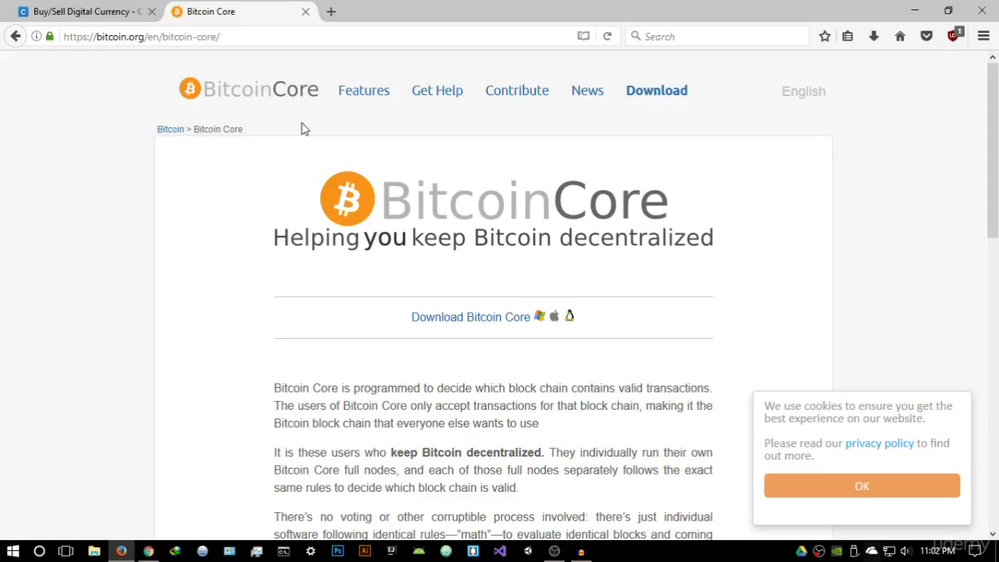
left_click(91, 11)
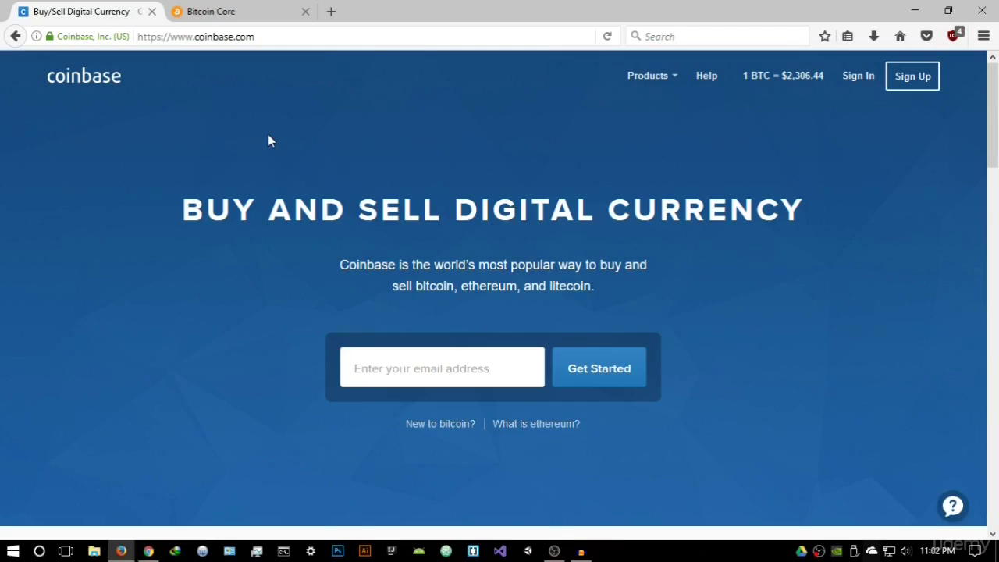
left_click(254, 13)
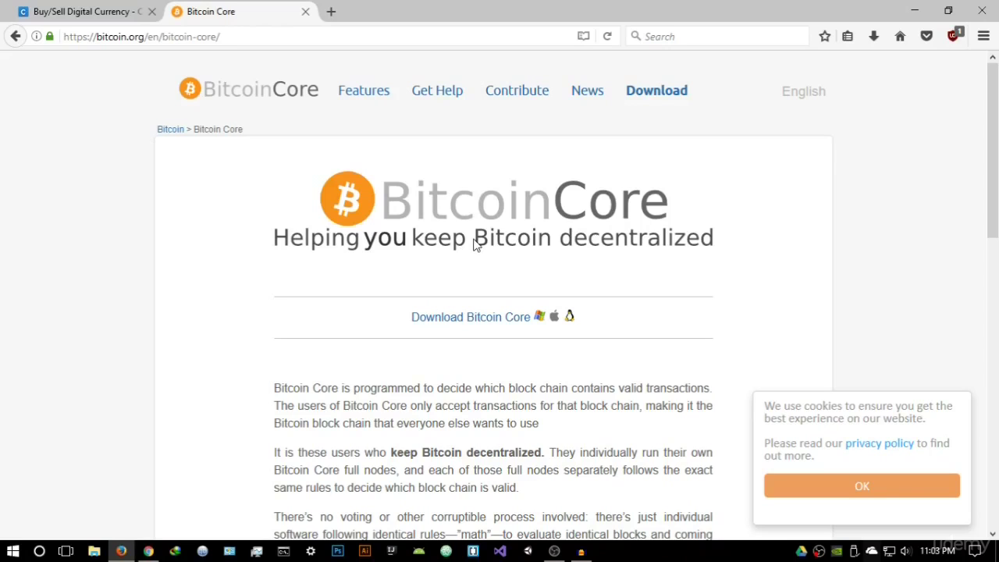
Step: Scroll down the bitcoin.org Bitcoin Core page and back to the top
scroll(475, 245, "down", 2)
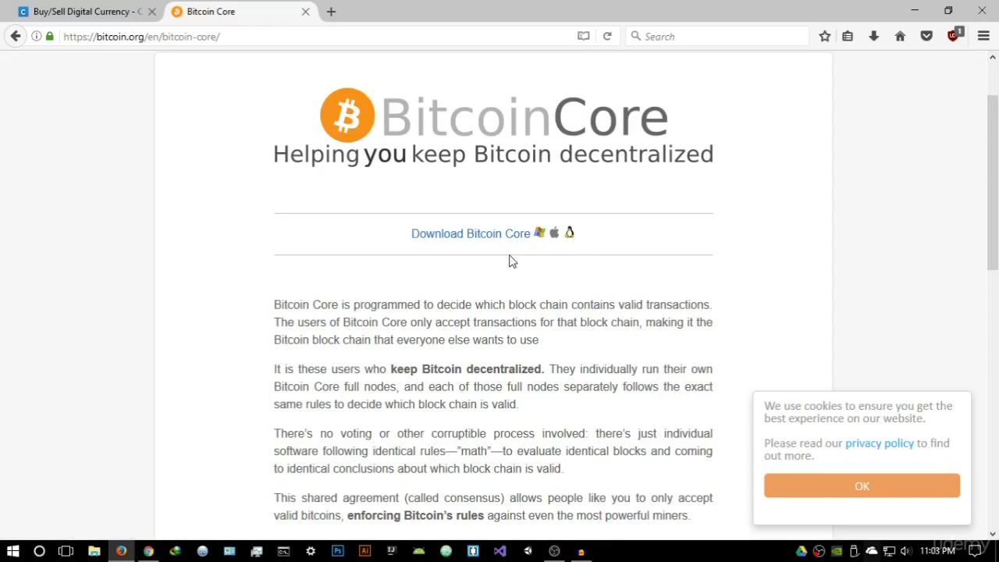
scroll(535, 264, "up", 1)
scroll(535, 264, "up", 2)
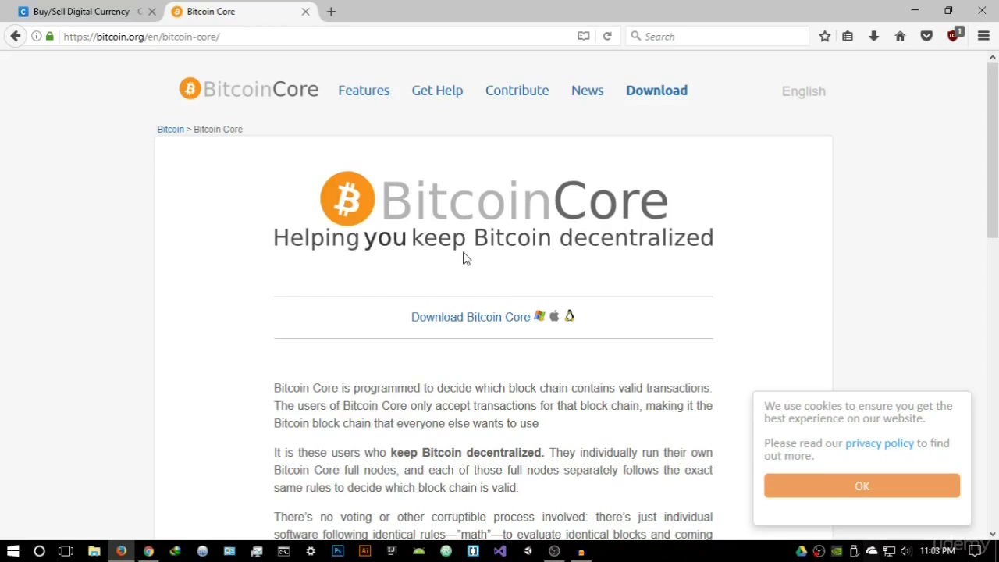
Step: Open the 0.14.1 download page and run bitcoin-0.14.1-win64-setup.exe from Firefox's downloads
left_click(492, 326)
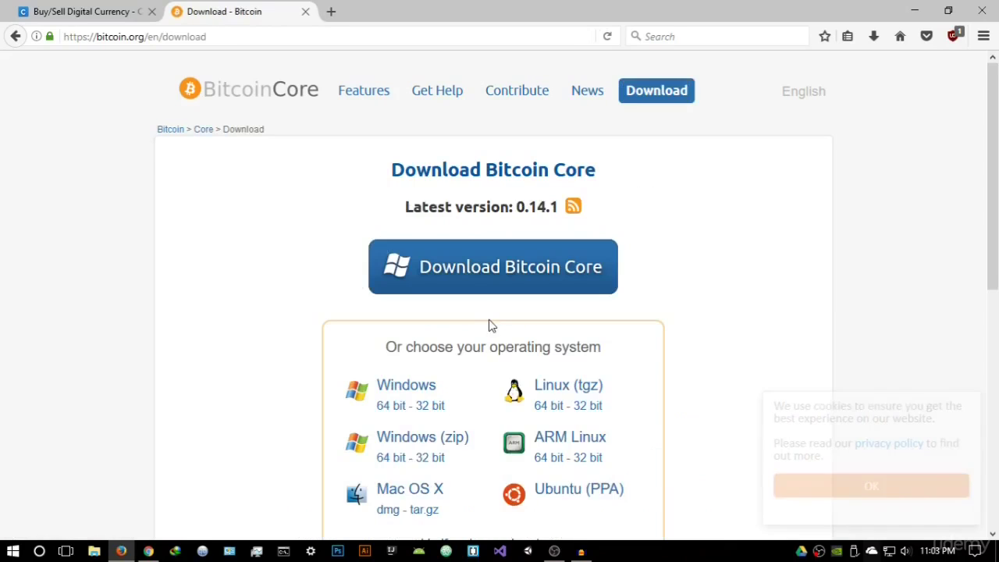
scroll(511, 232, "down", 3)
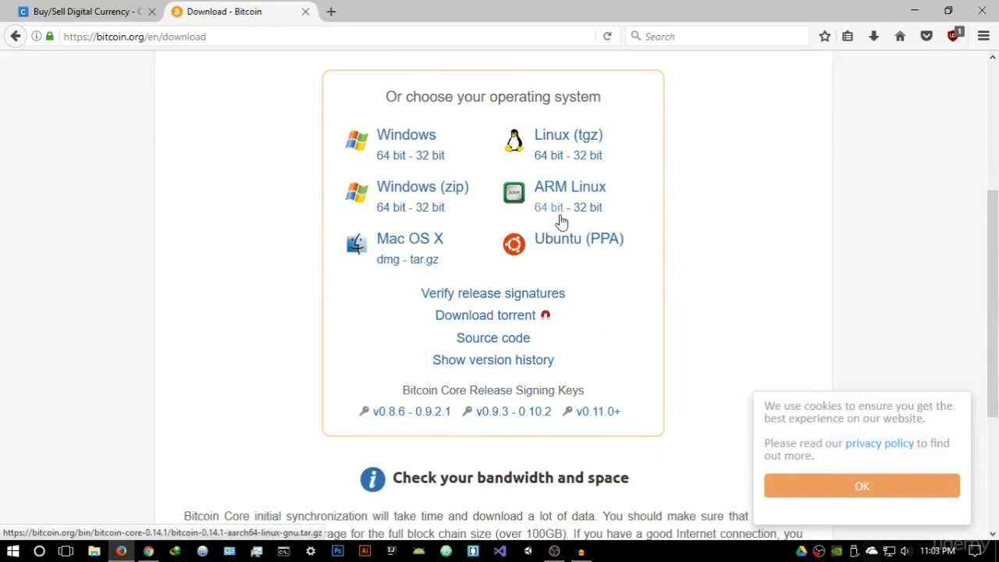
scroll(558, 221, "up", 2)
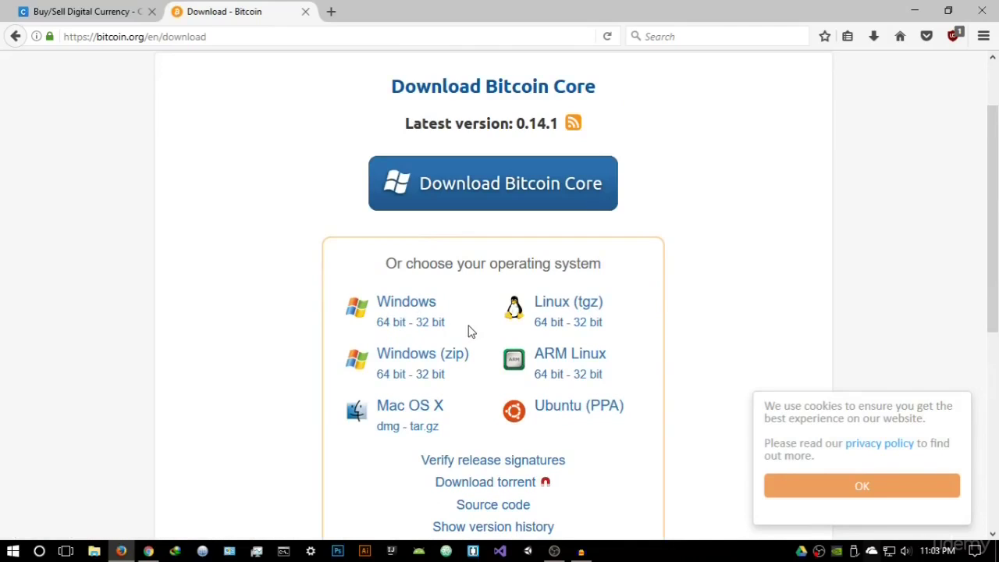
scroll(592, 262, "up", 1)
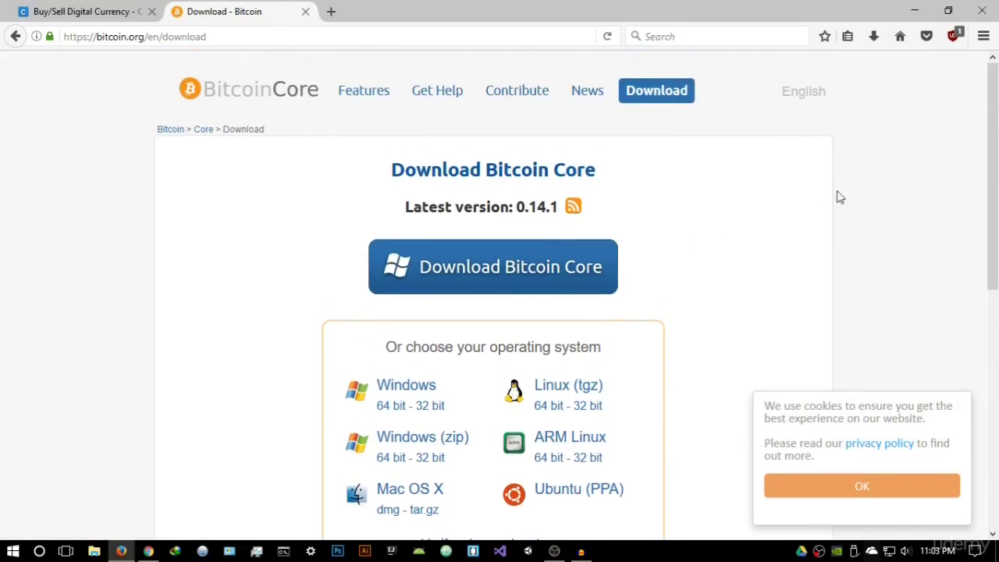
left_click(875, 39)
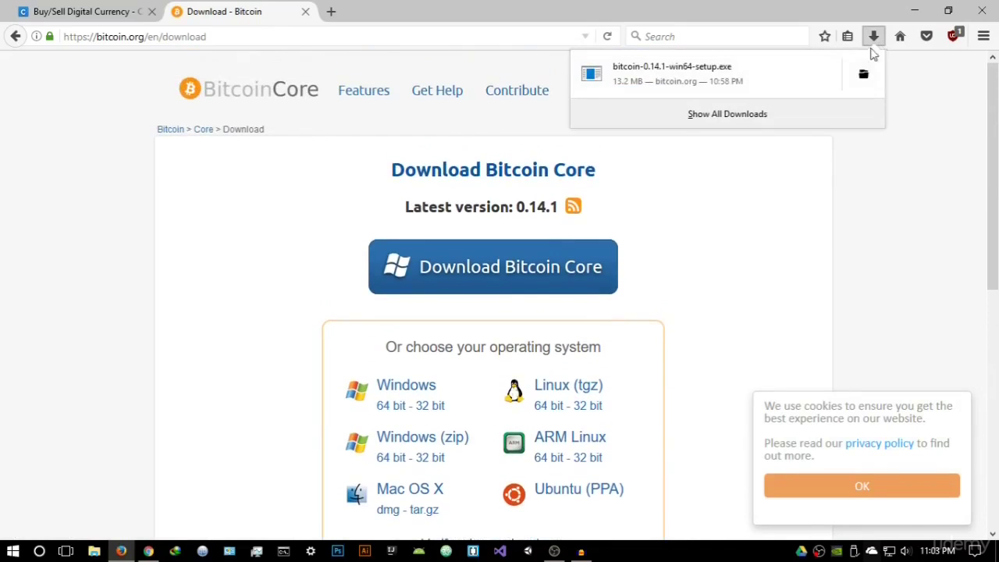
left_click(676, 85)
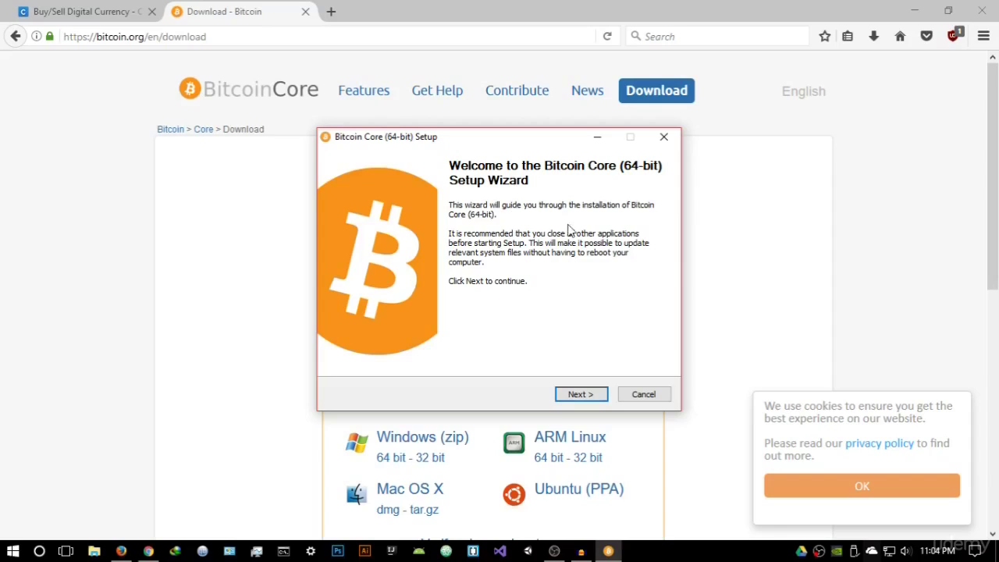
Step: Install Bitcoin Core to the default C:\Program Files\Bitcoin and Start Menu folders, reaching the final page
left_click(582, 395)
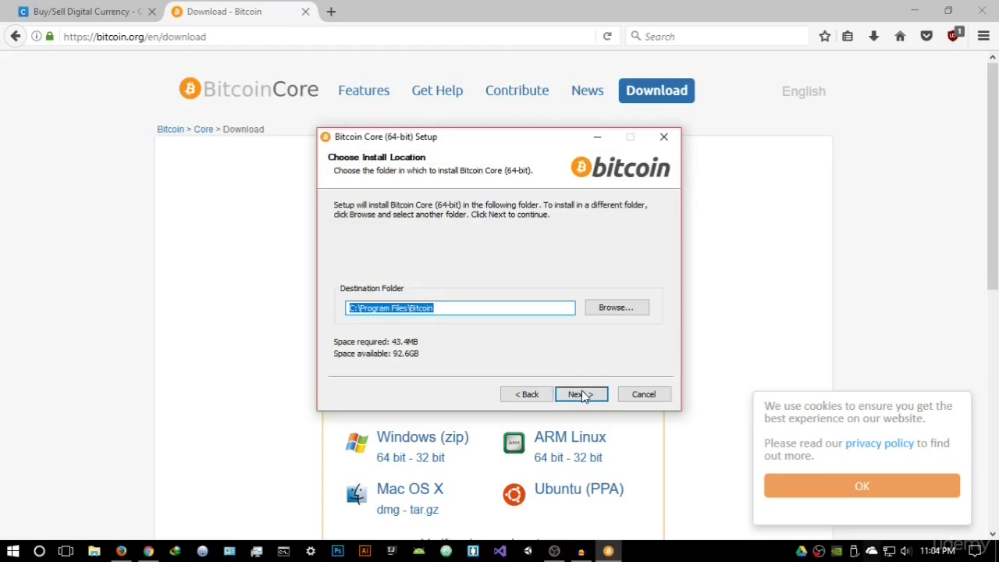
left_click(581, 394)
left_click(582, 394)
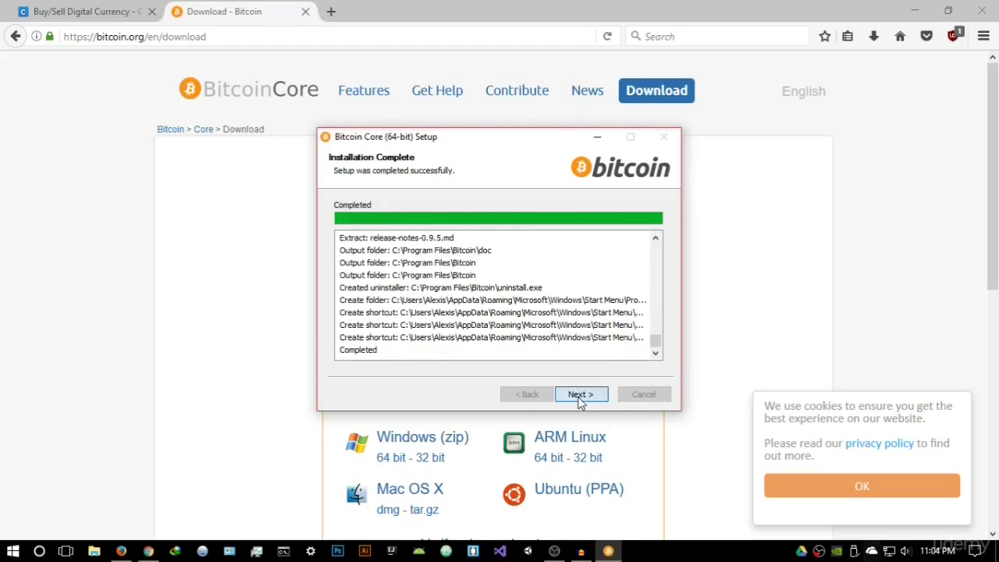
left_click(580, 397)
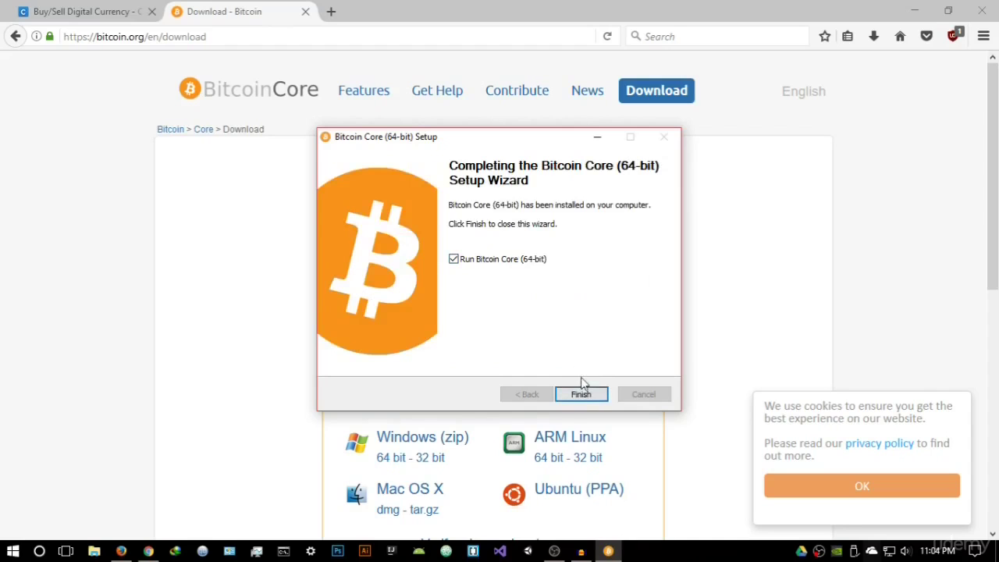
Step: Finish setup to launch Bitcoin Core and pick 'Use a custom data directory' on the Welcome screen
left_click(581, 394)
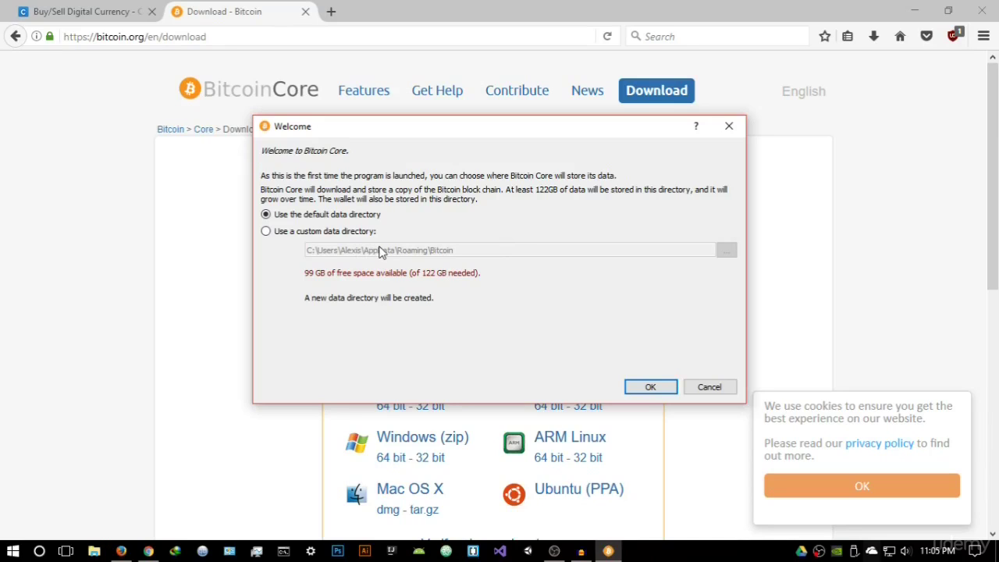
left_click_drag(446, 134, 419, 159)
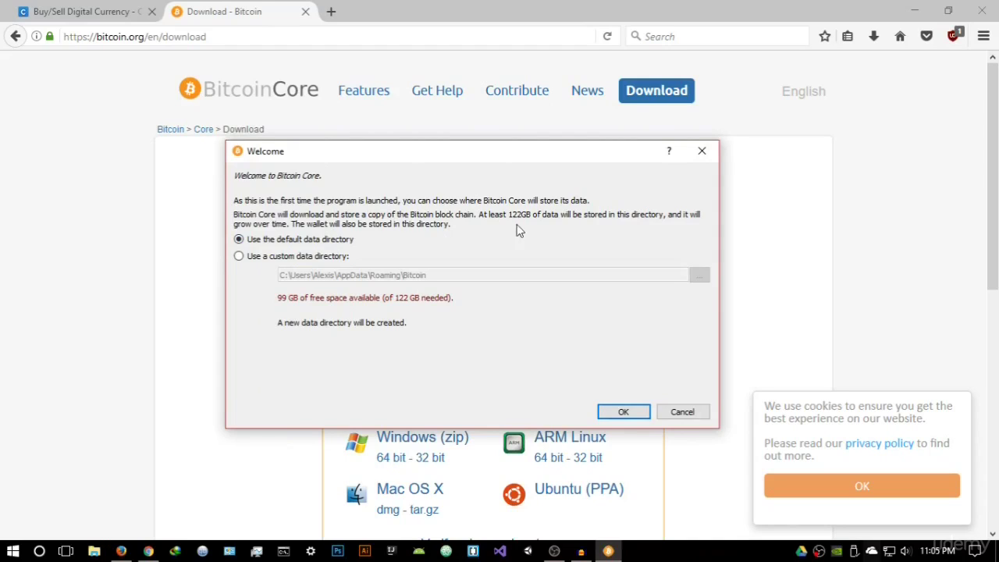
left_click(339, 258)
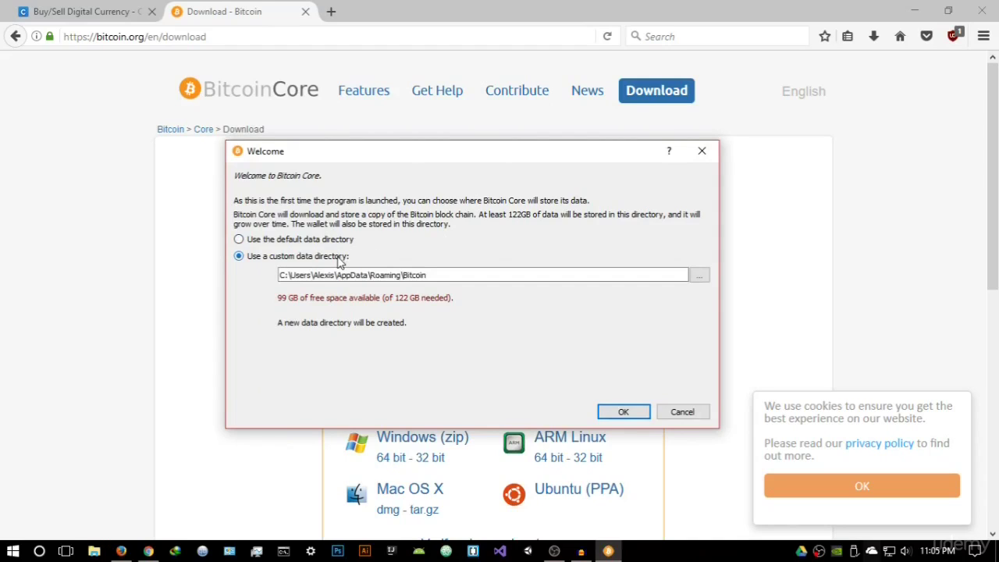
Step: Browse to My Stuff (D:) as the data directory and confirm with OK
left_click(699, 275)
scroll(320, 317, "down", 3)
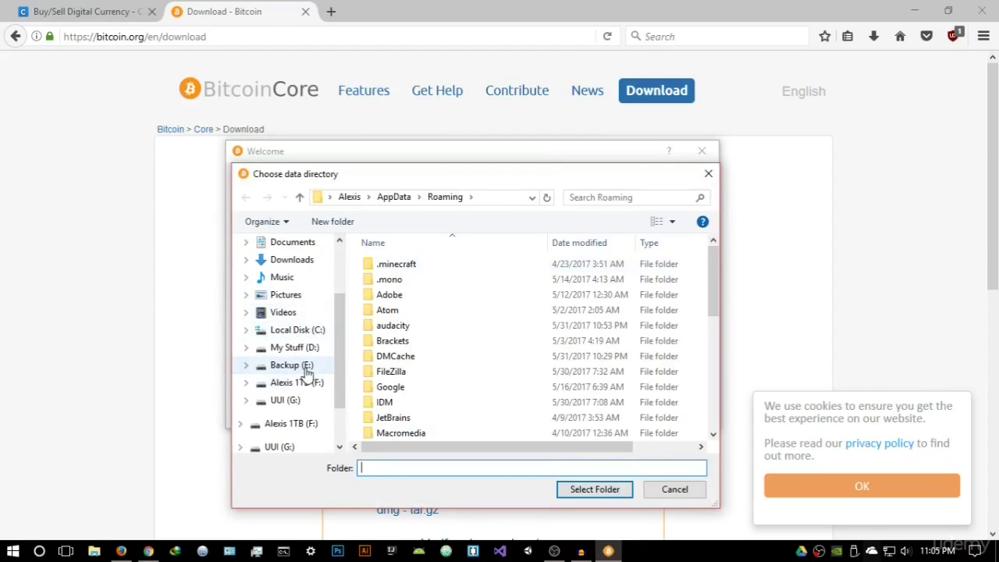
left_click(306, 372)
left_click(315, 352)
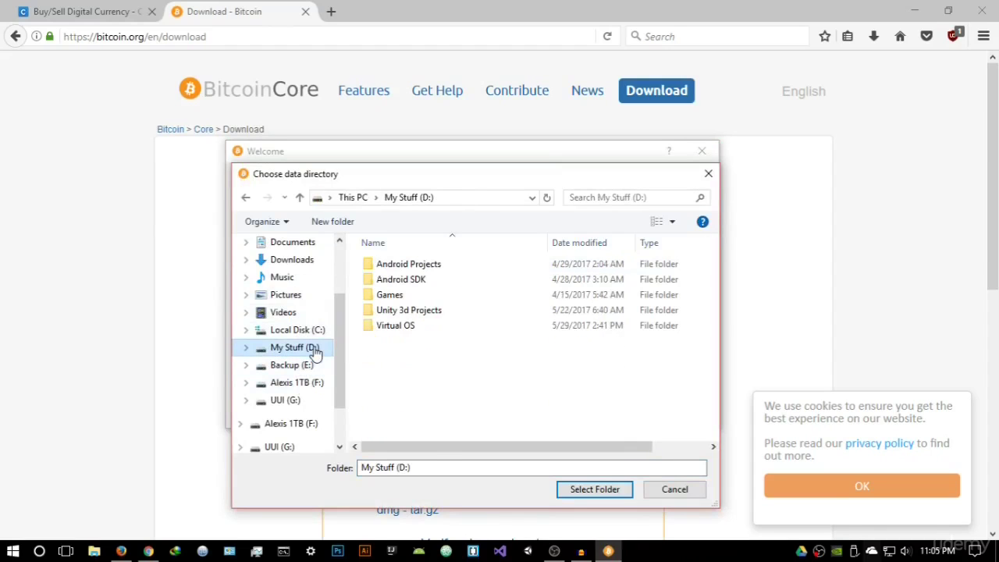
left_click(597, 488)
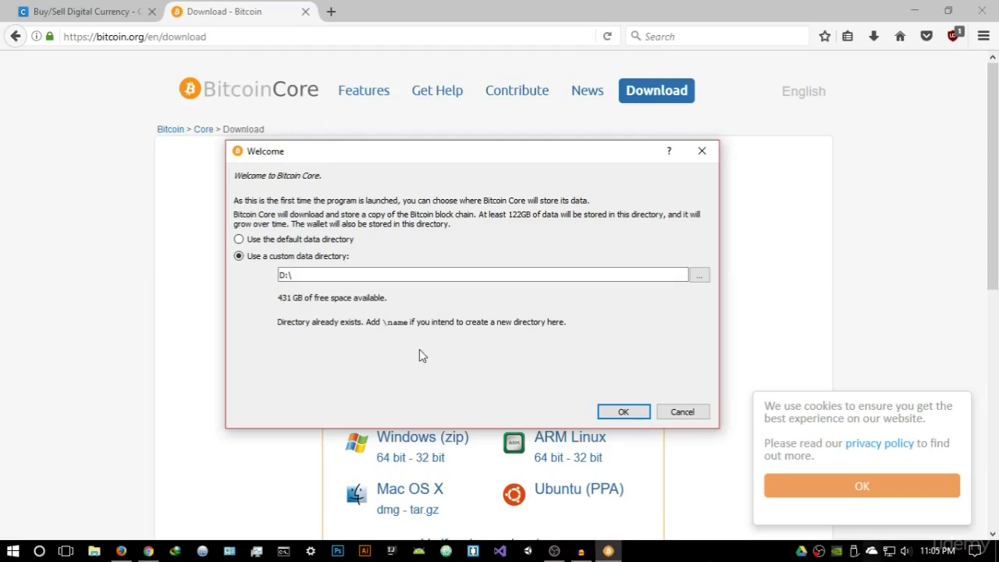
left_click(617, 412)
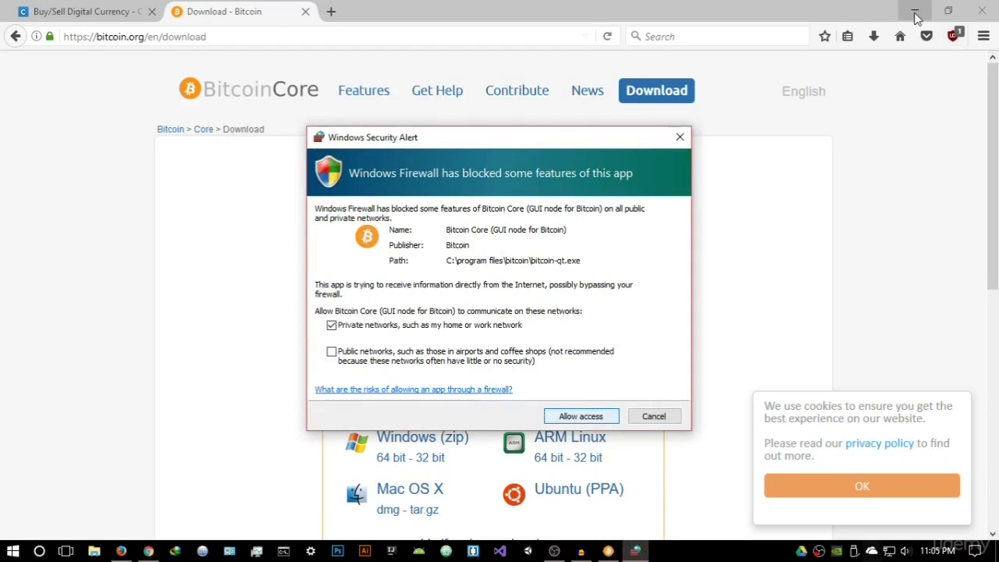
Step: Allow Bitcoin Core through Windows Firewall and wait for the wallet overview to load
key("Return")
left_click_drag(506, 178, 500, 135)
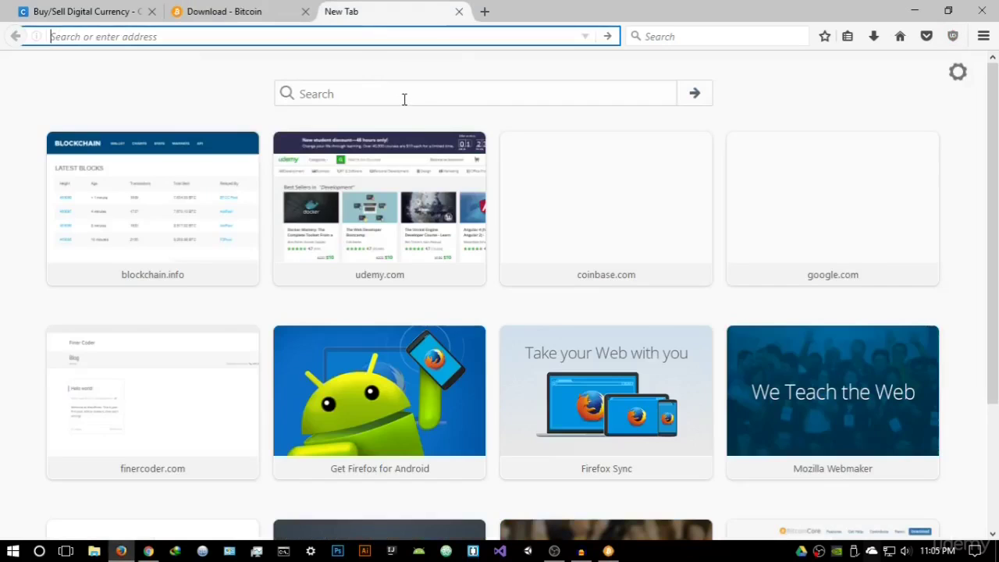
left_click(124, 11)
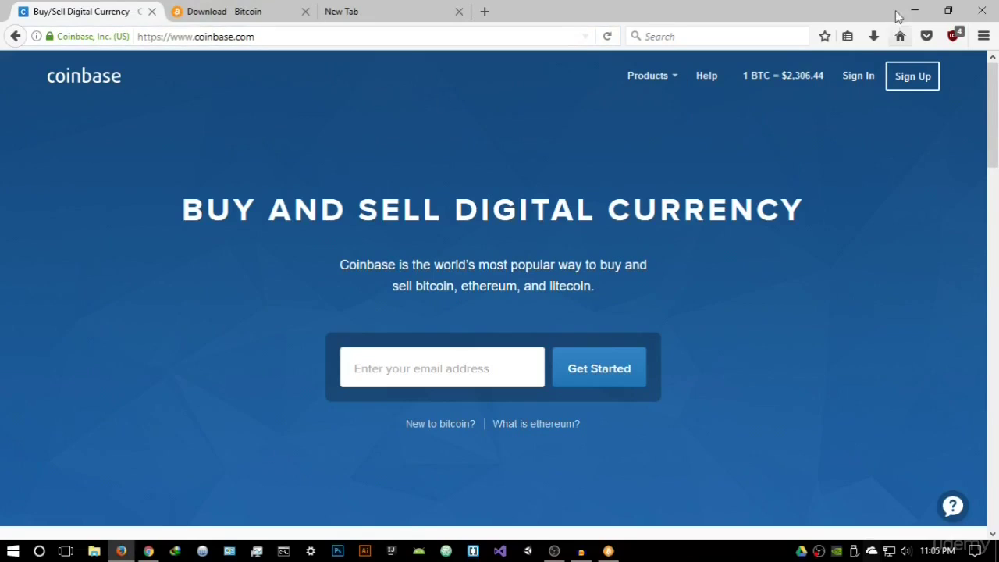
left_click(608, 551)
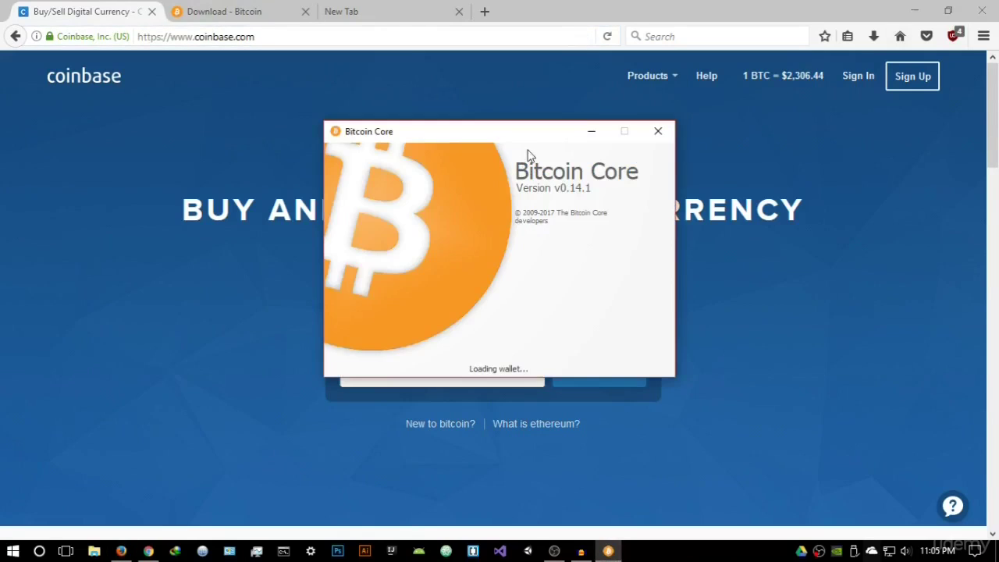
left_click_drag(504, 143, 513, 166)
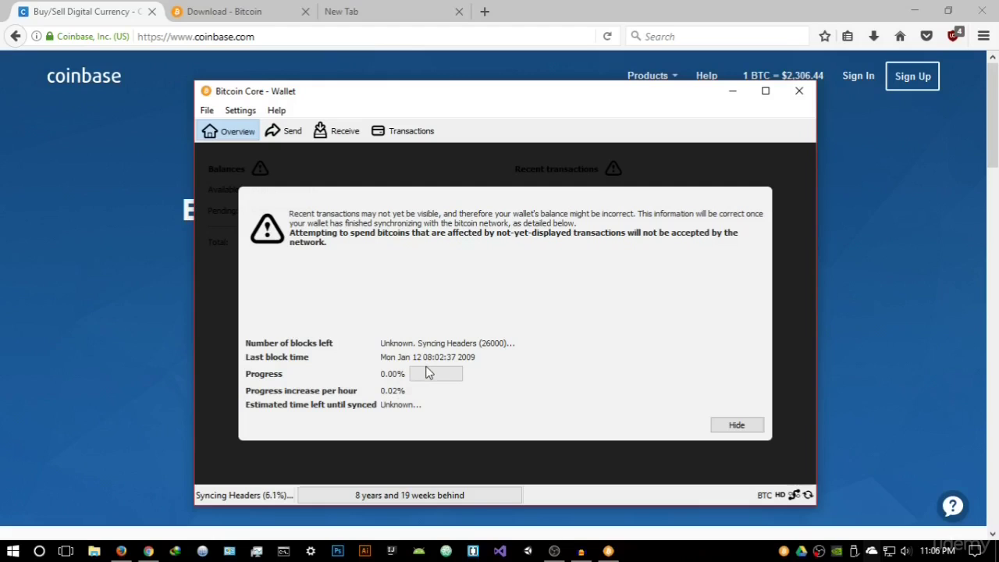
left_click(729, 423)
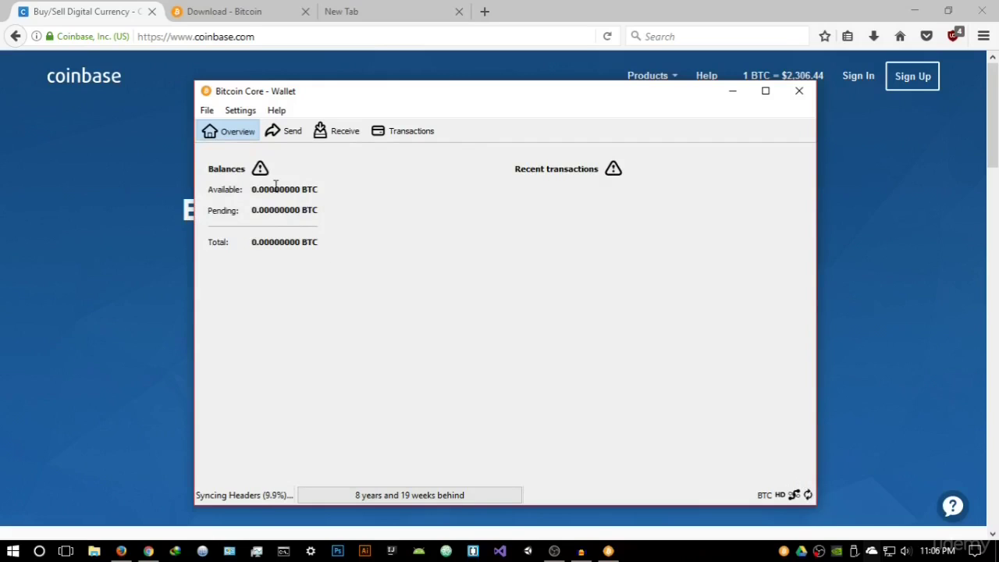
Step: Open File > Open URI…, cancel the prompt, and go to the Send page
left_click_drag(328, 101, 356, 98)
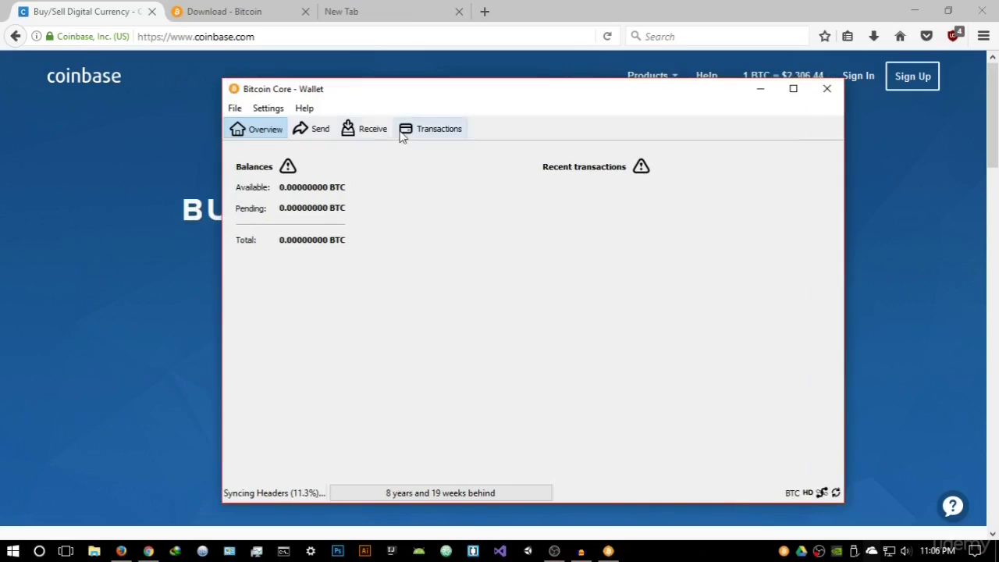
left_click(235, 108)
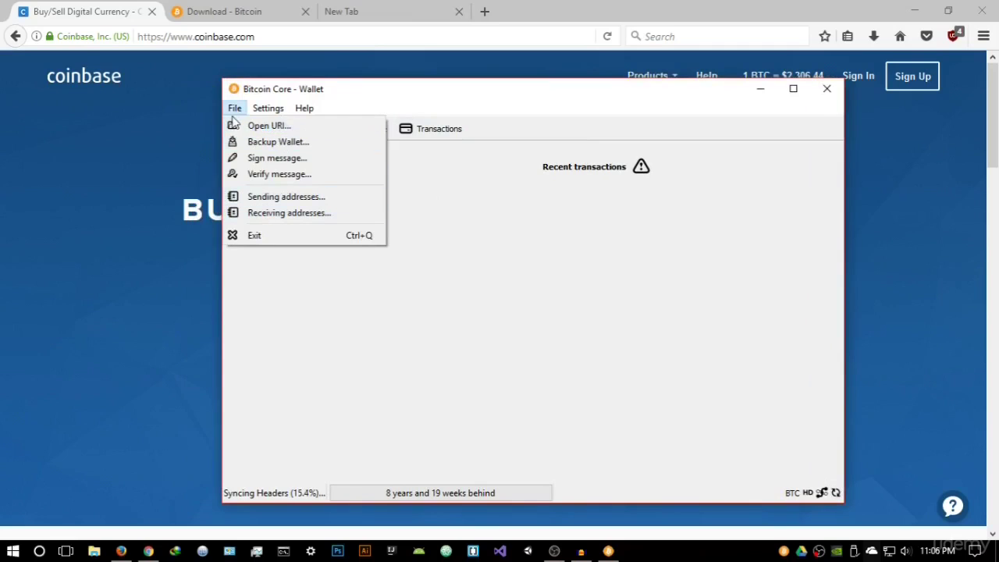
left_click(257, 125)
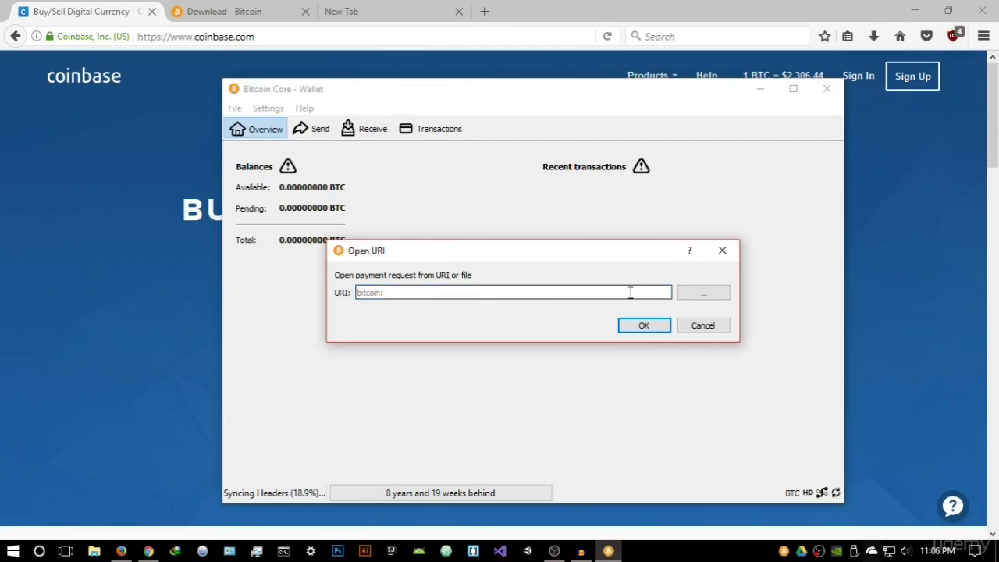
left_click(707, 325)
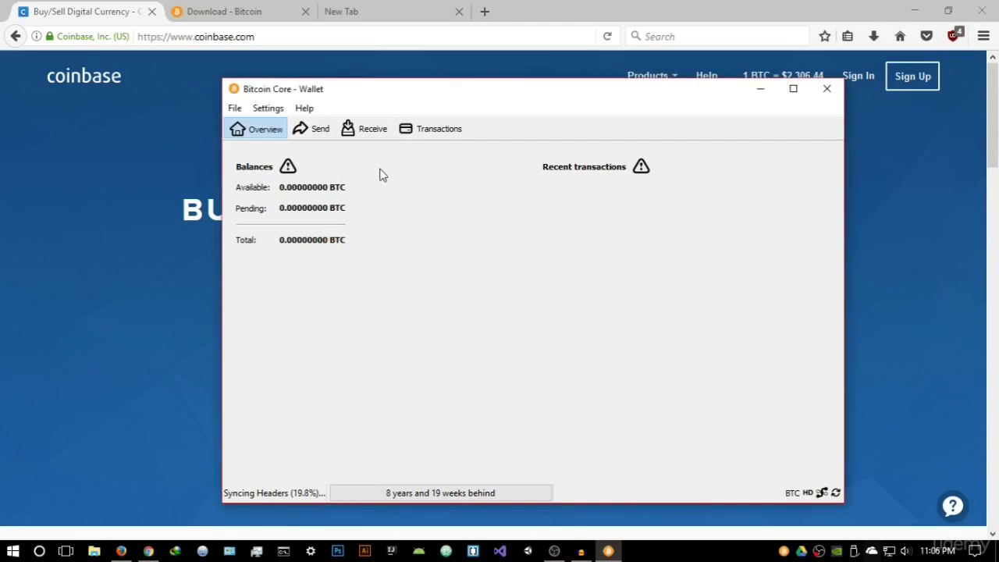
left_click(317, 132)
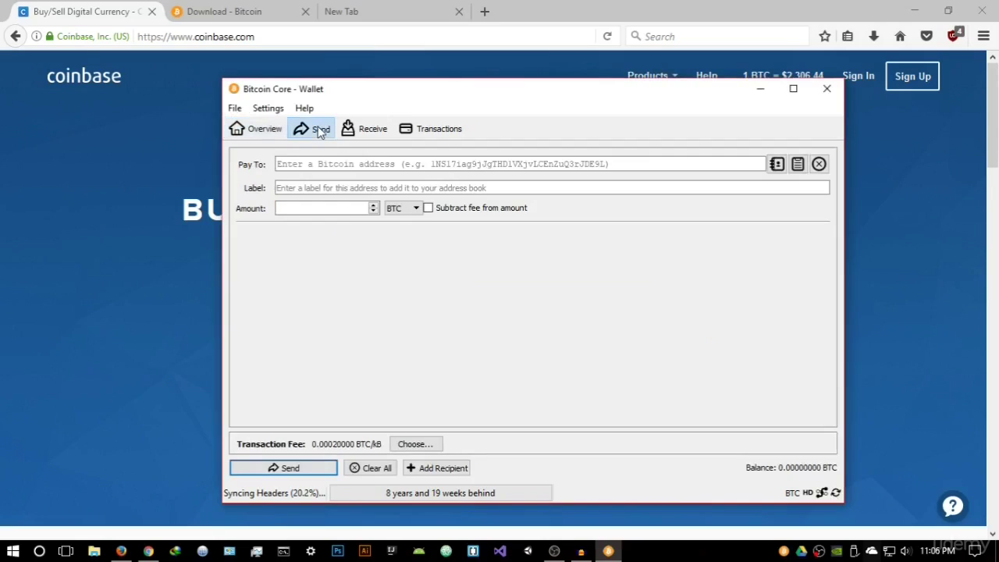
Step: Try the Send Pay To field and Receive Label and Message fields, then view Transactions
left_click(325, 166)
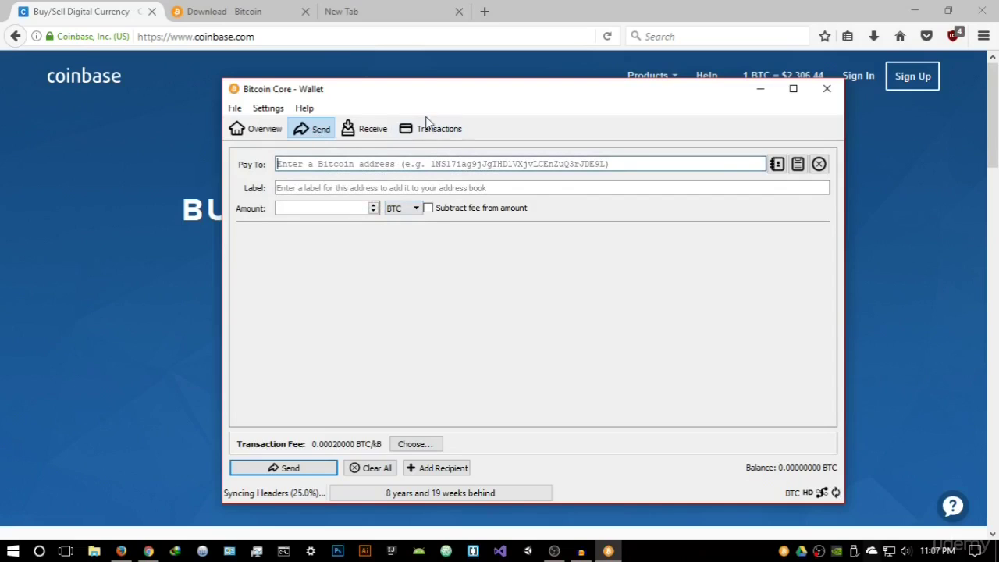
left_click(382, 133)
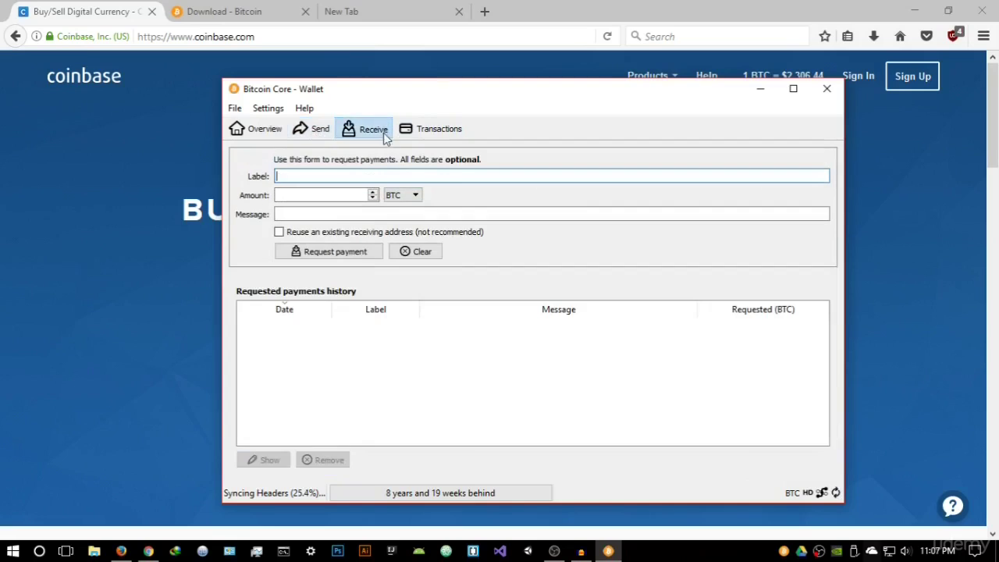
left_click(379, 174)
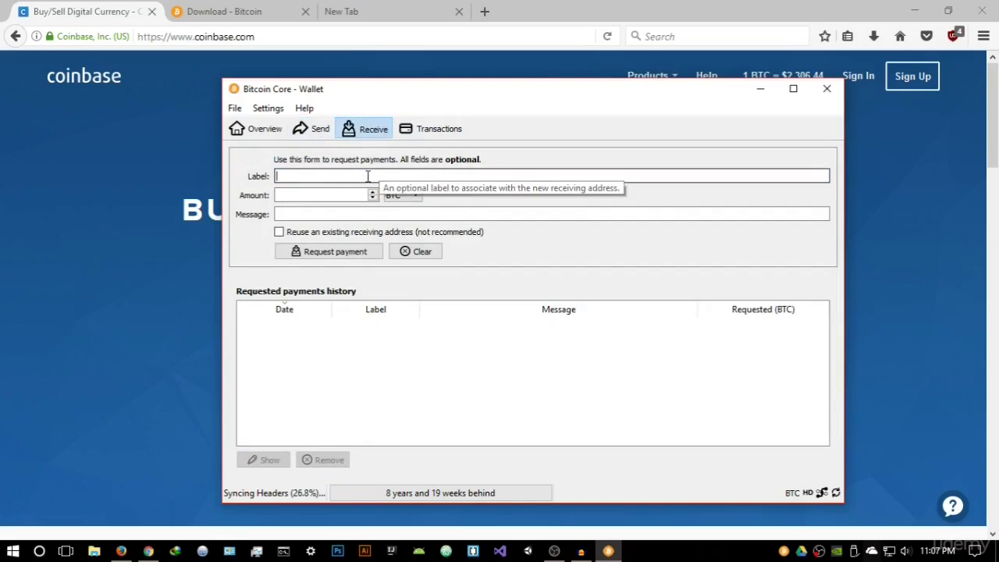
left_click(388, 213)
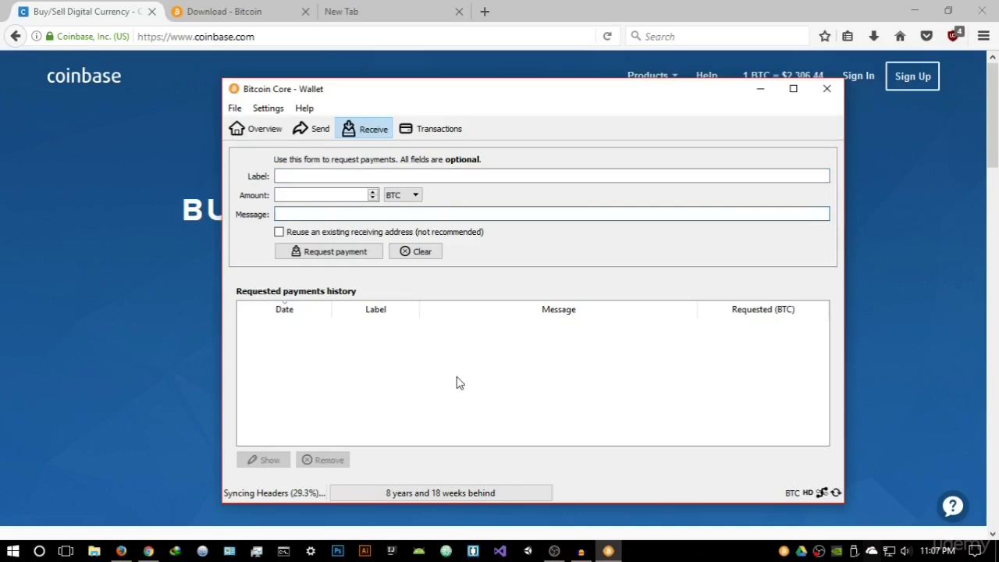
left_click(425, 133)
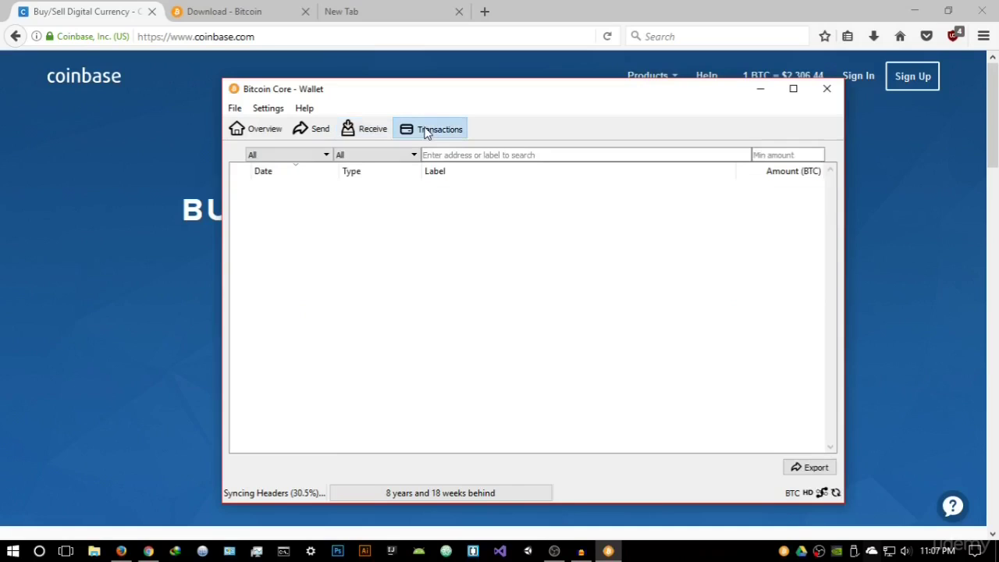
Step: Return to Overview, view and close the empty Sending addresses list, then browse the File and Settings menus
left_click(248, 129)
left_click(235, 108)
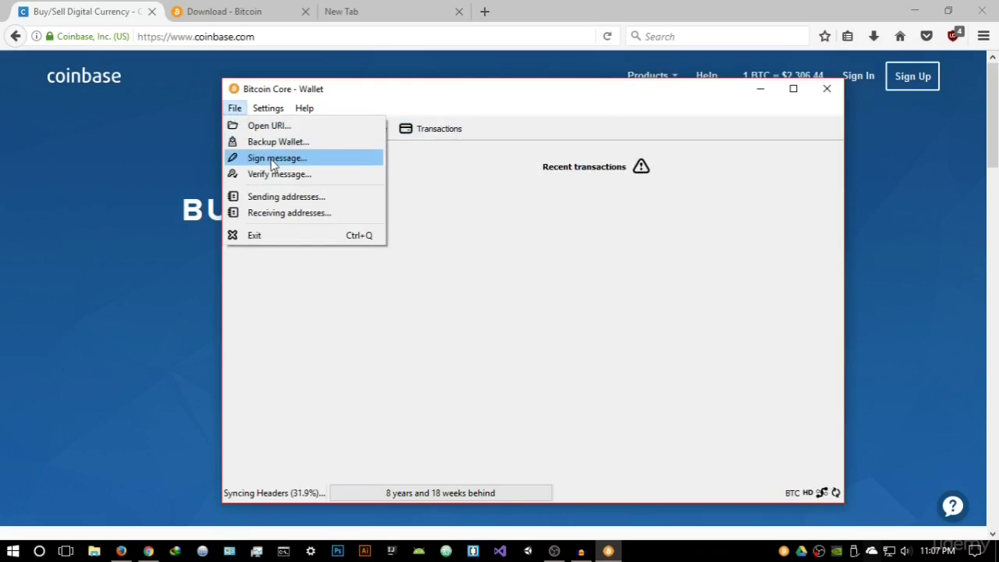
left_click(288, 197)
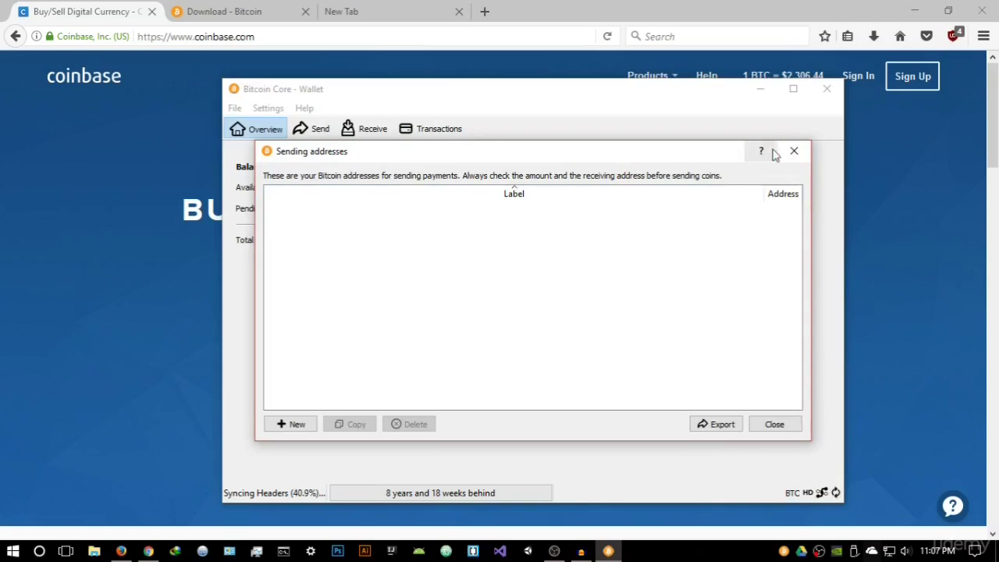
left_click(793, 151)
left_click(234, 108)
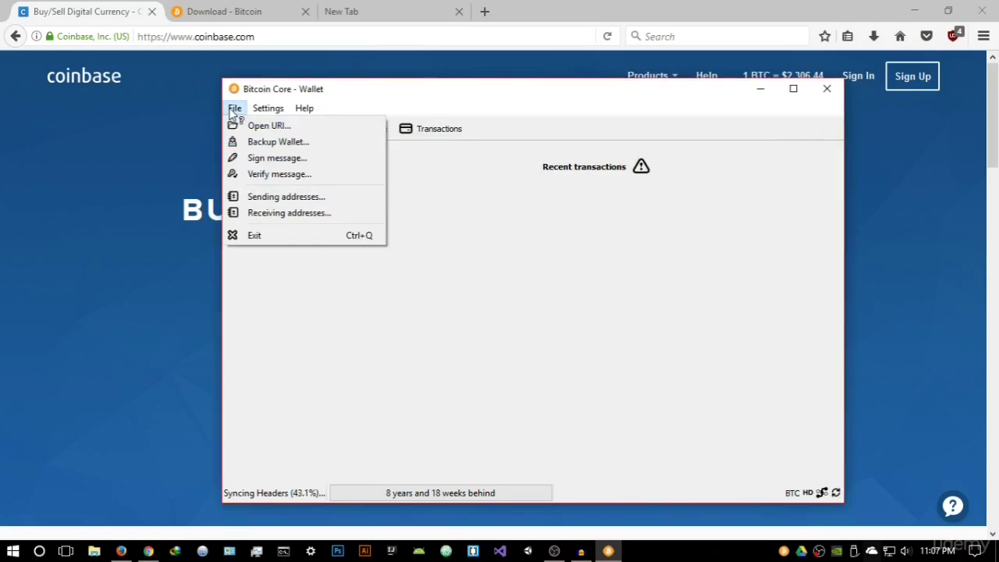
mouse_move(277, 111)
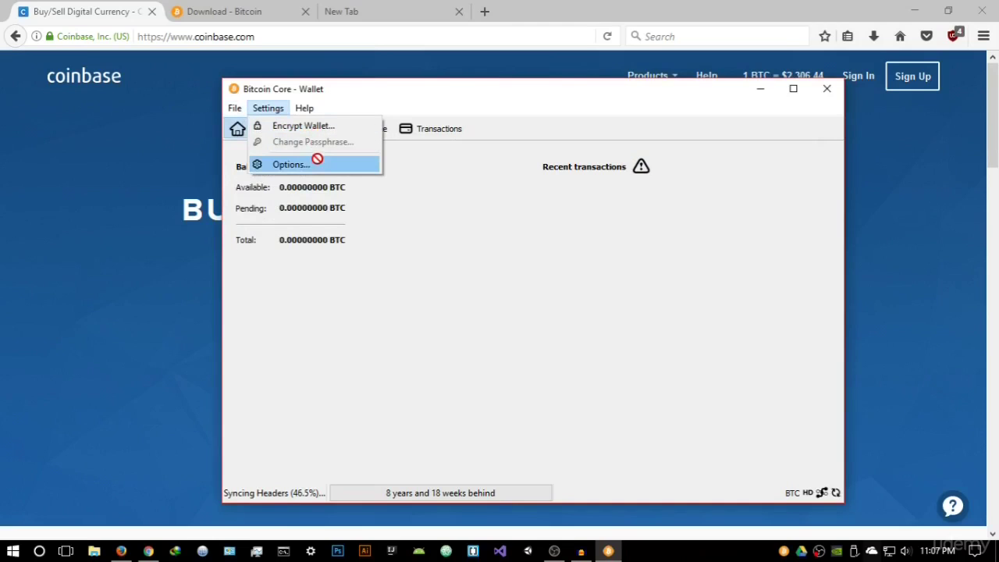
left_click(291, 164)
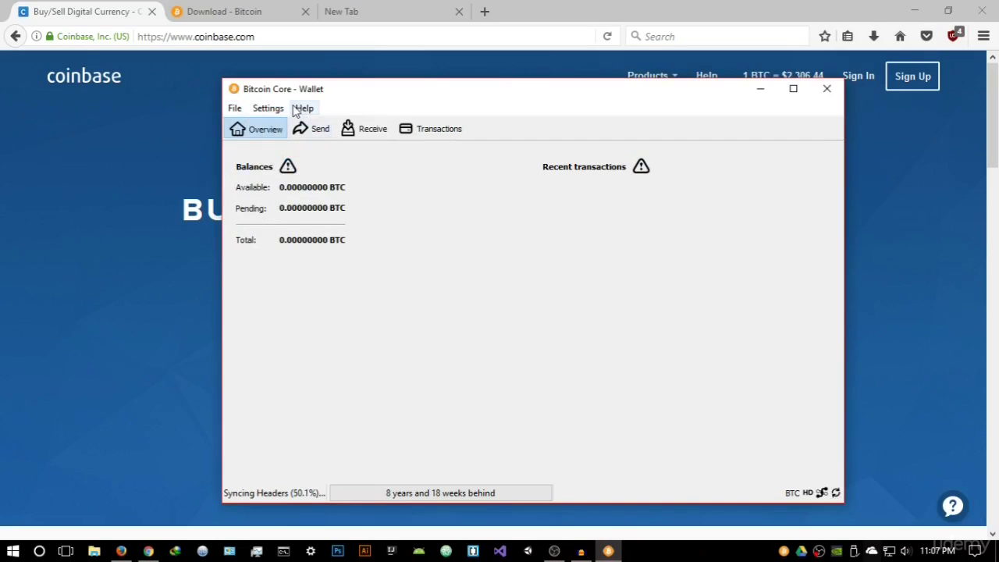
left_click(267, 108)
left_click(305, 171)
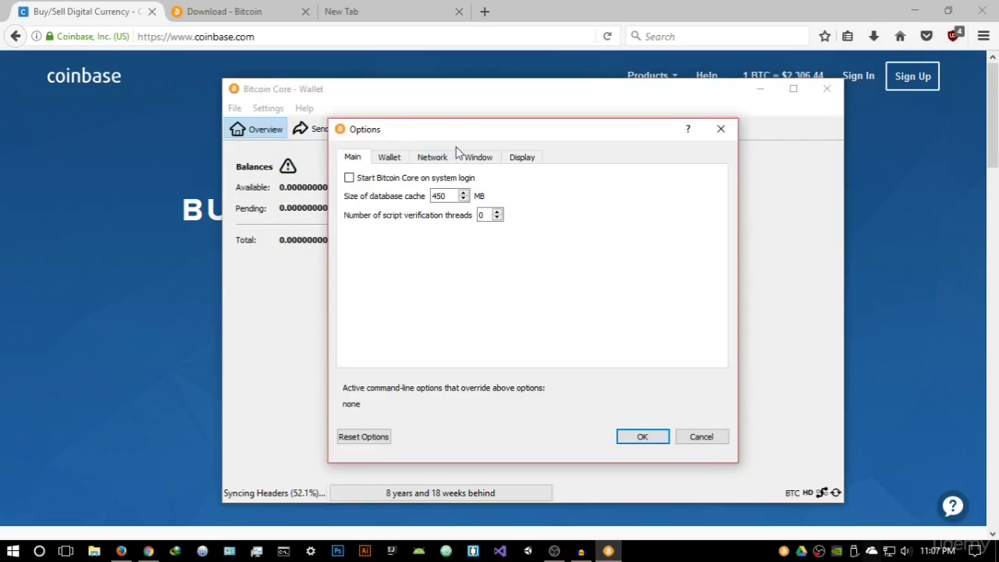
left_click_drag(460, 134, 447, 121)
left_click(370, 141)
left_click(345, 144)
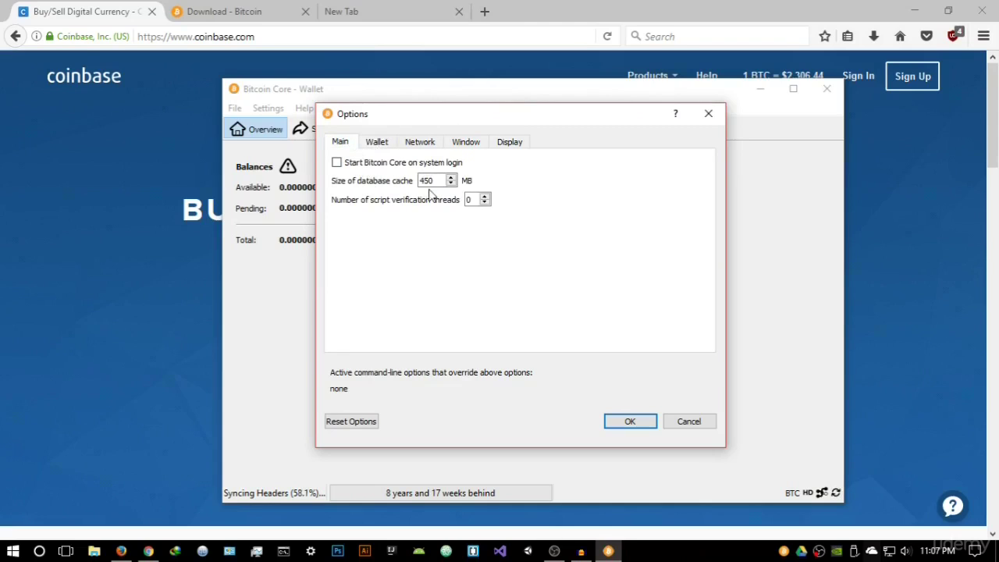
left_click(378, 145)
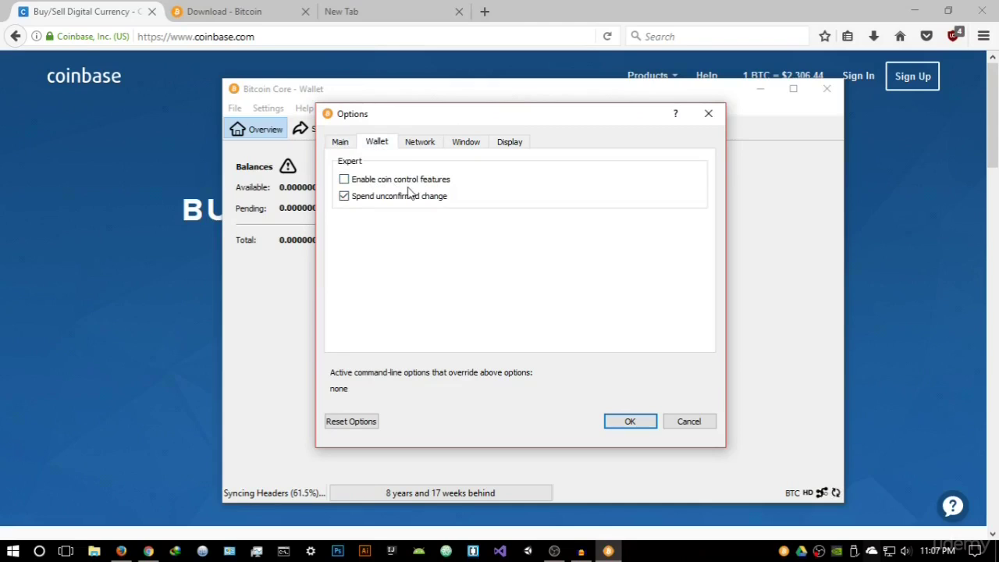
left_click(425, 145)
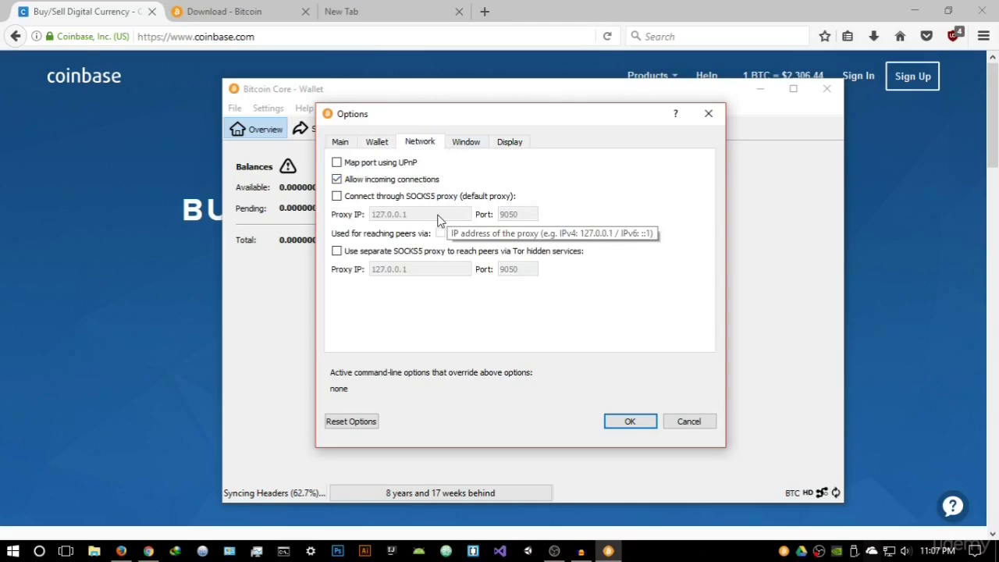
left_click(484, 141)
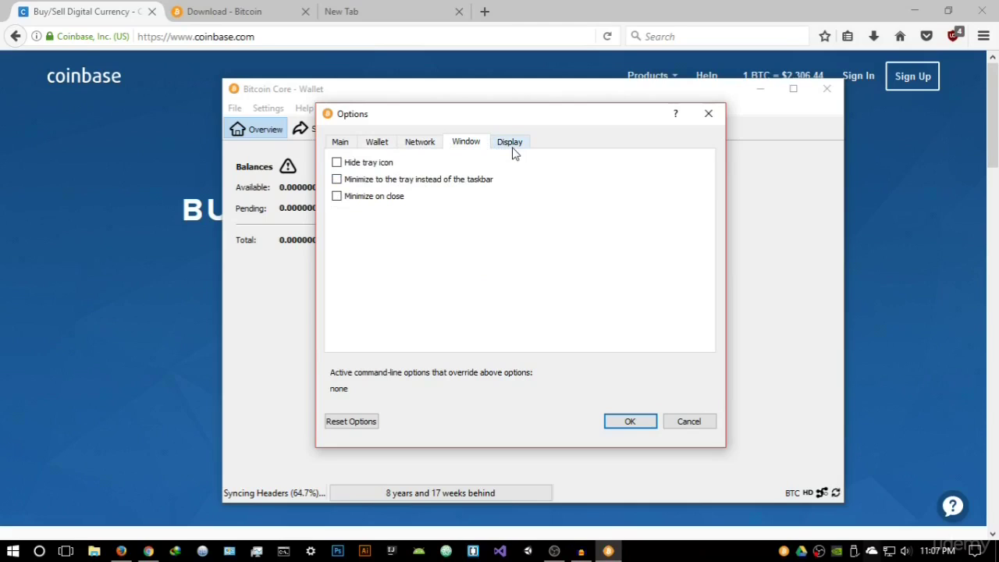
left_click(511, 148)
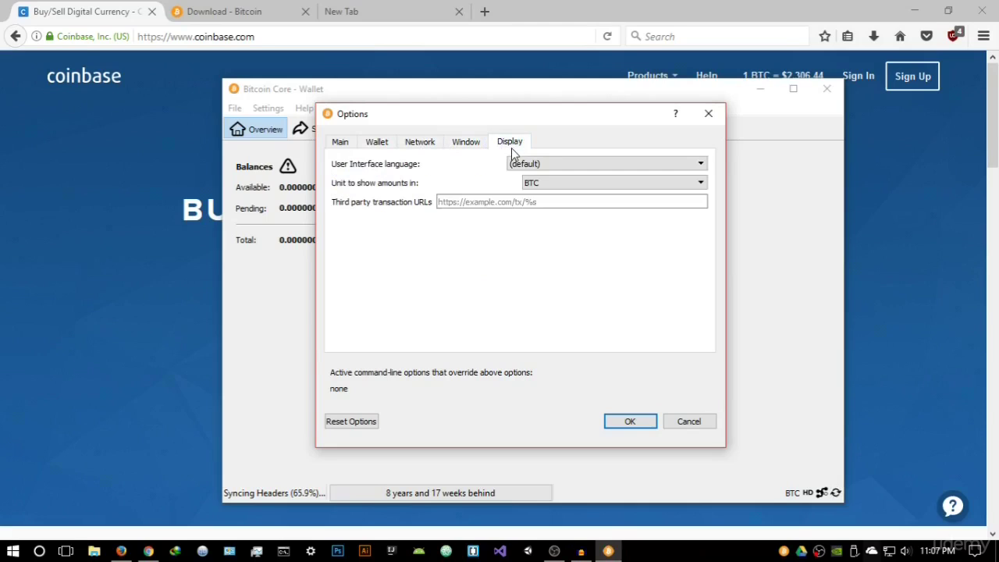
left_click(537, 184)
left_click(536, 188)
left_click(648, 424)
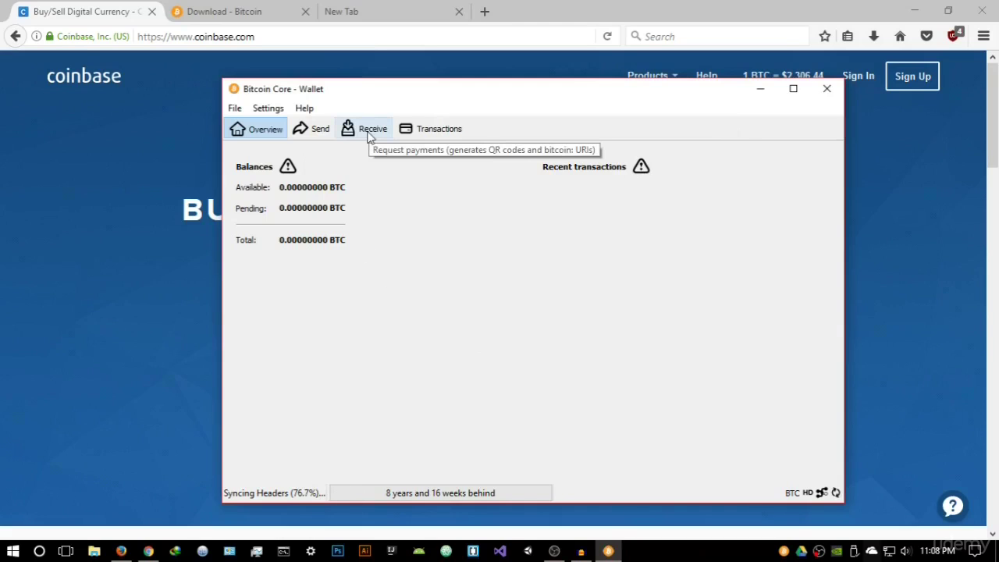
left_click(455, 134)
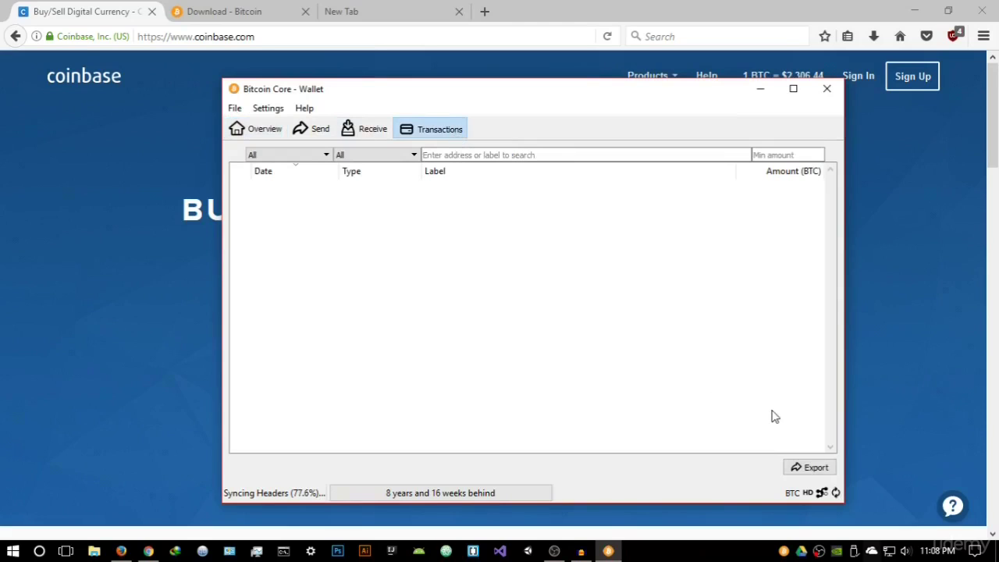
left_click(810, 466)
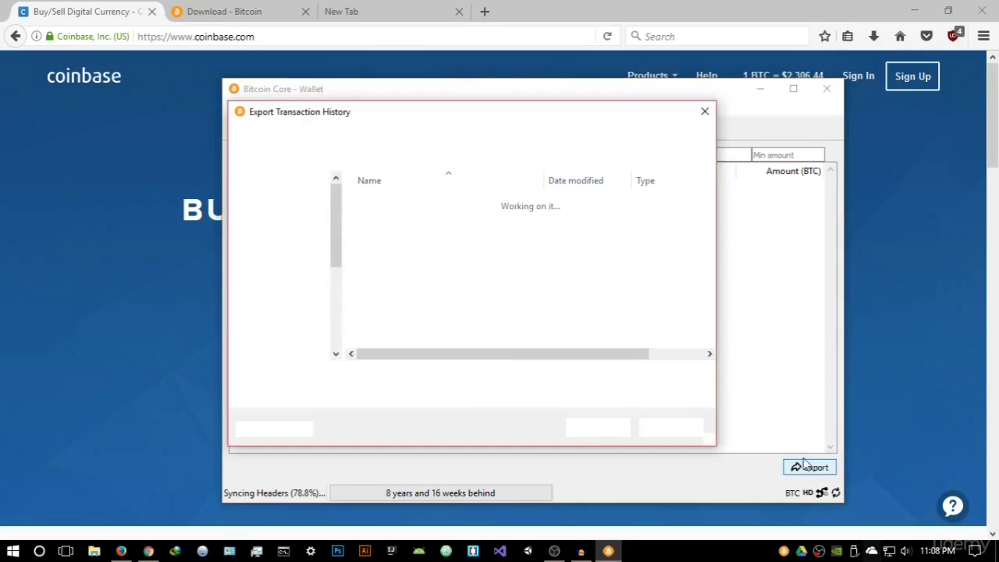
left_click(704, 111)
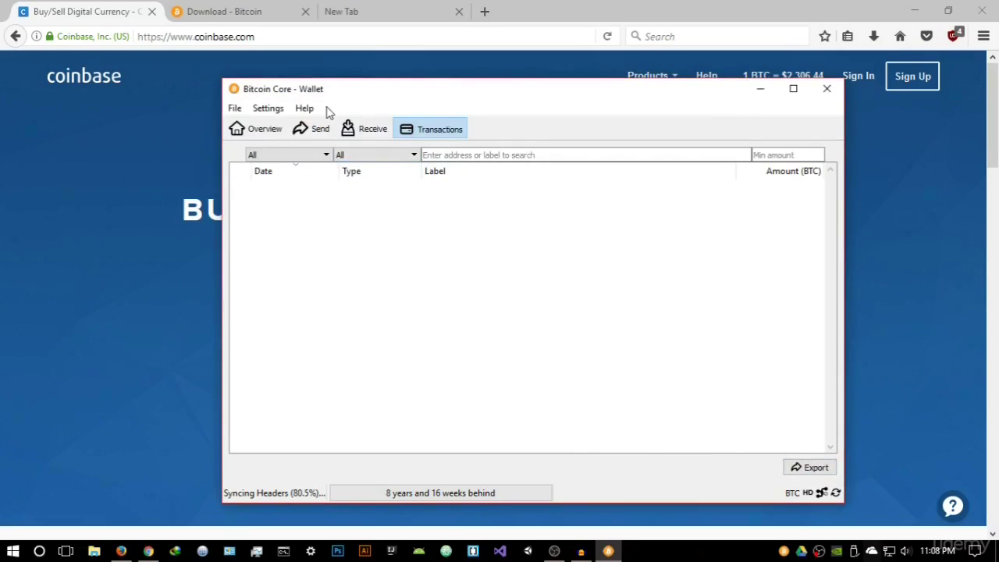
left_click(303, 110)
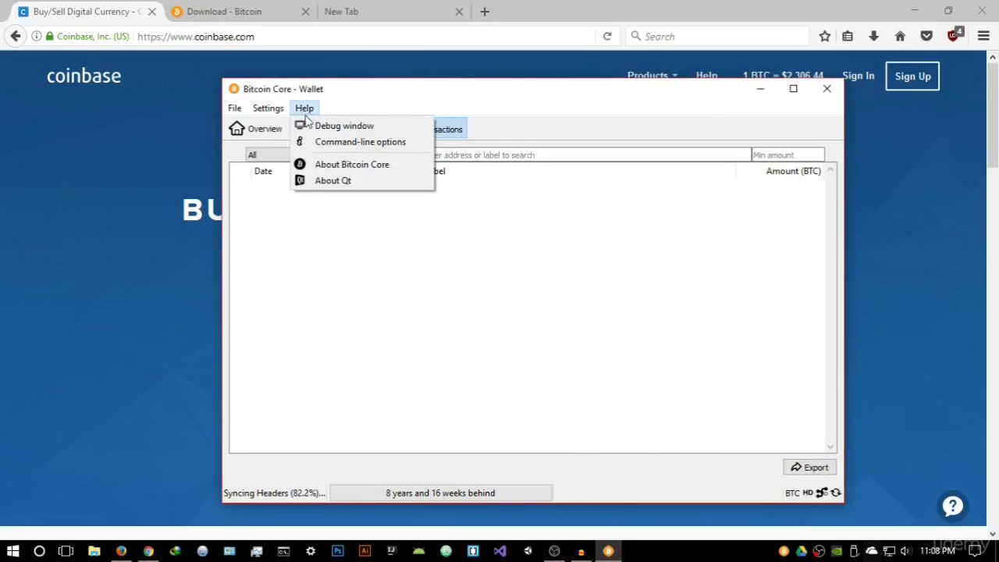
left_click(264, 130)
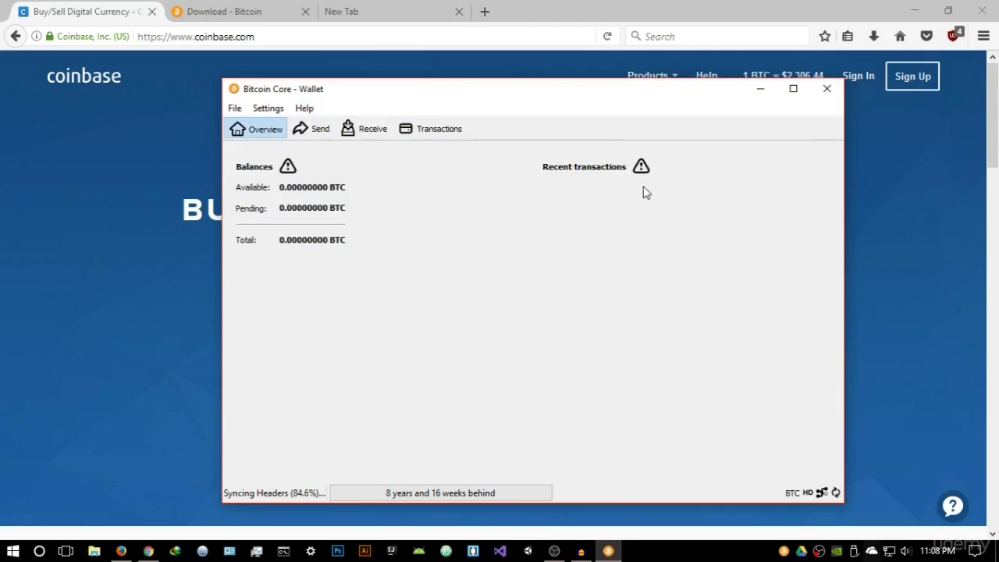
left_click(348, 132)
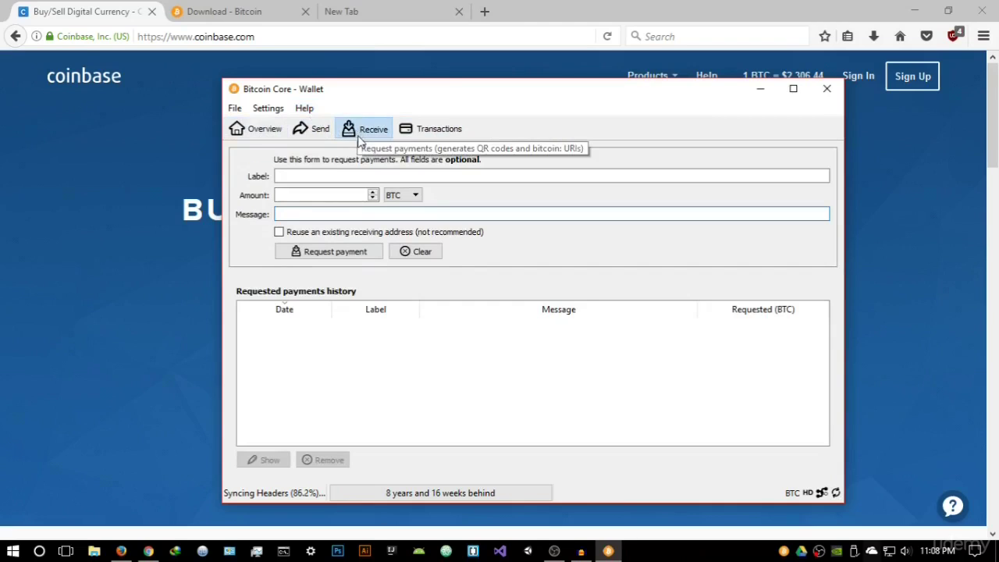
Step: Create a payment request with a new receiving address and QR code, leaving label and amount empty
left_click(350, 177)
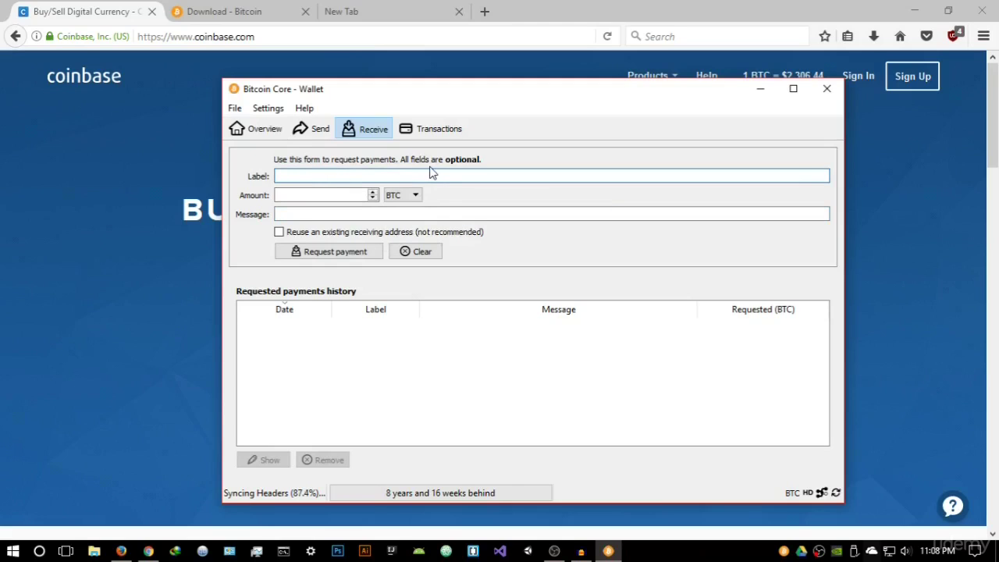
left_click(350, 195)
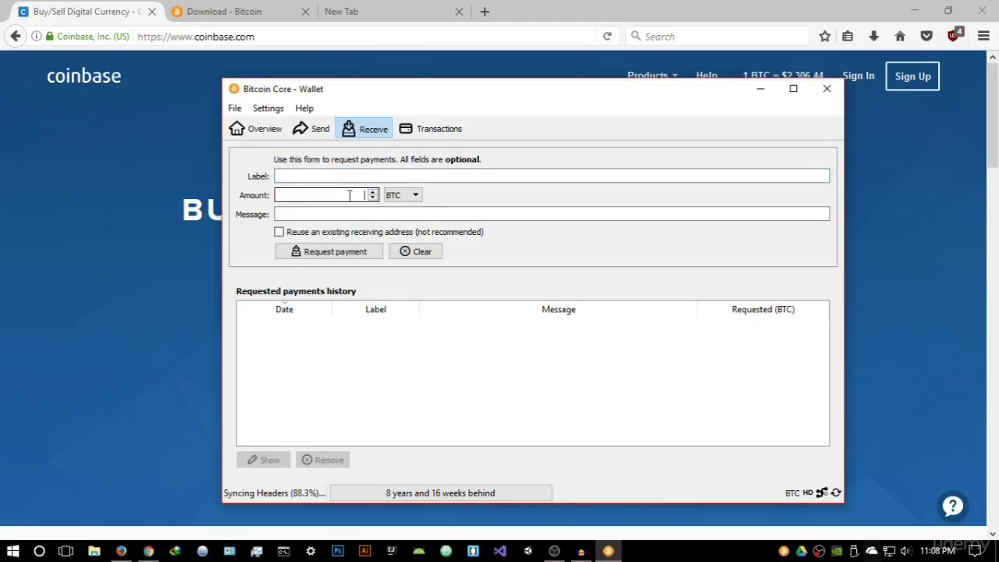
left_click(316, 258)
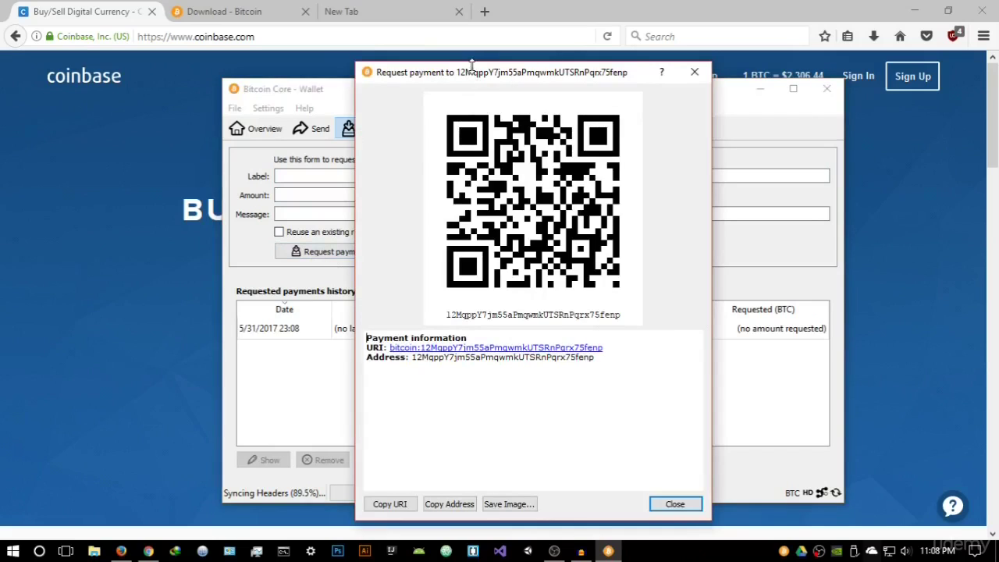
left_click_drag(475, 72, 590, 63)
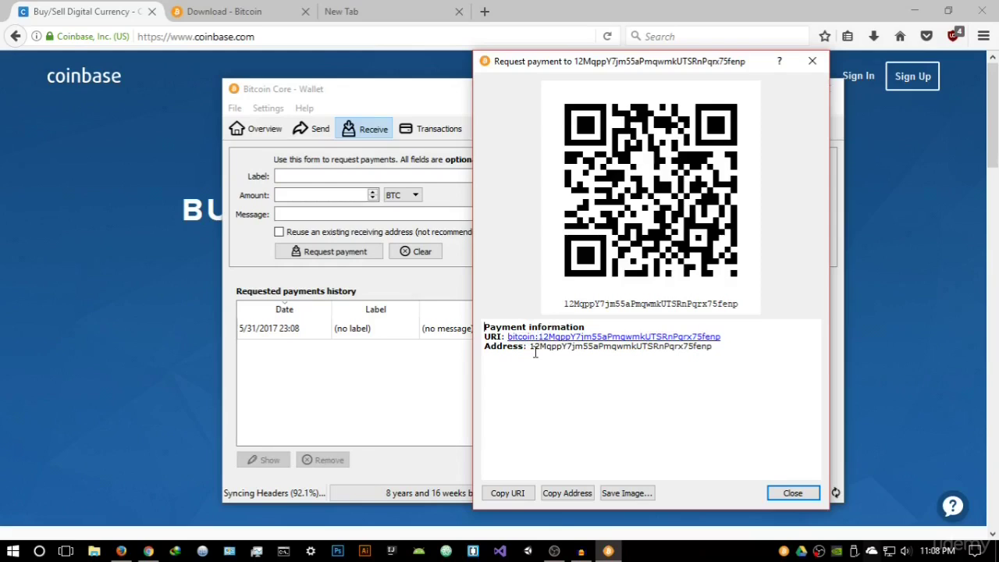
Step: Select the new receiving address in the request window and copy it to the clipboard
left_click(536, 348)
left_click_drag(533, 349, 720, 350)
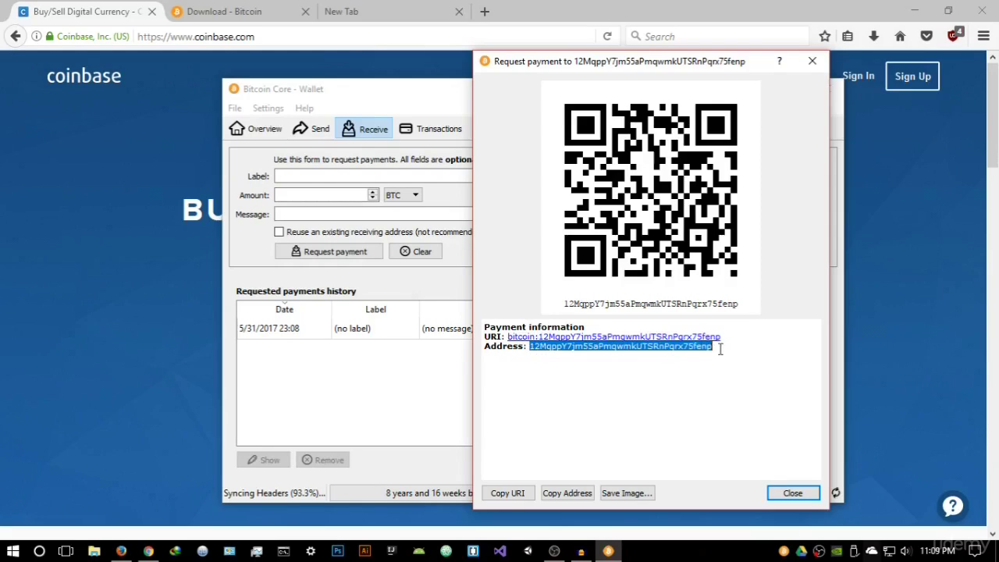
left_click(713, 357)
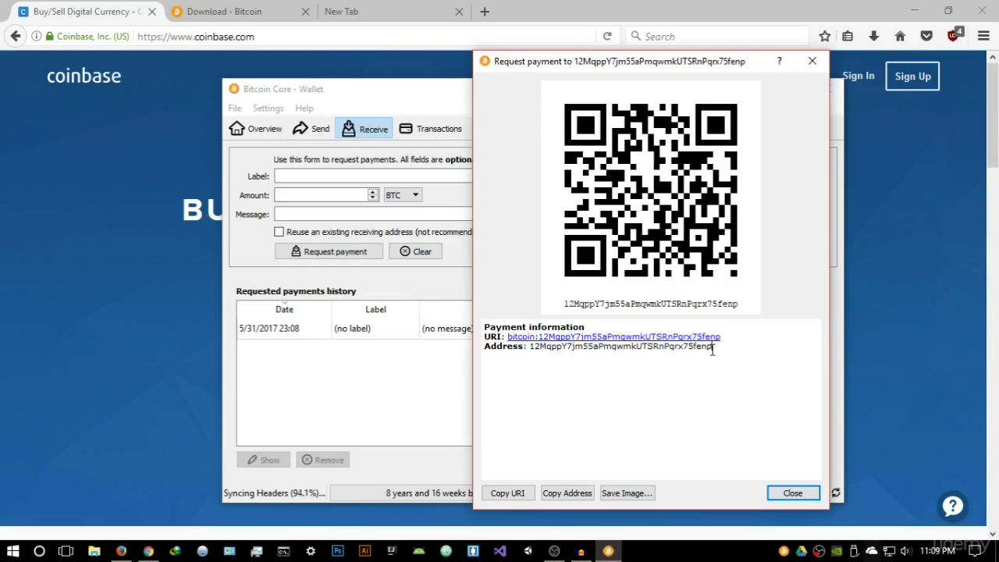
left_click_drag(713, 349, 540, 348)
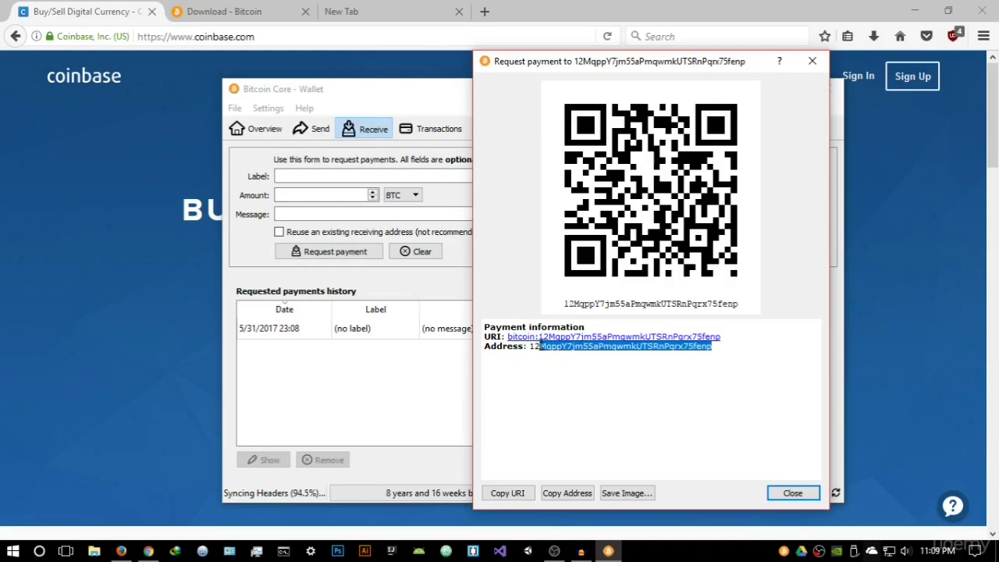
left_click(539, 366)
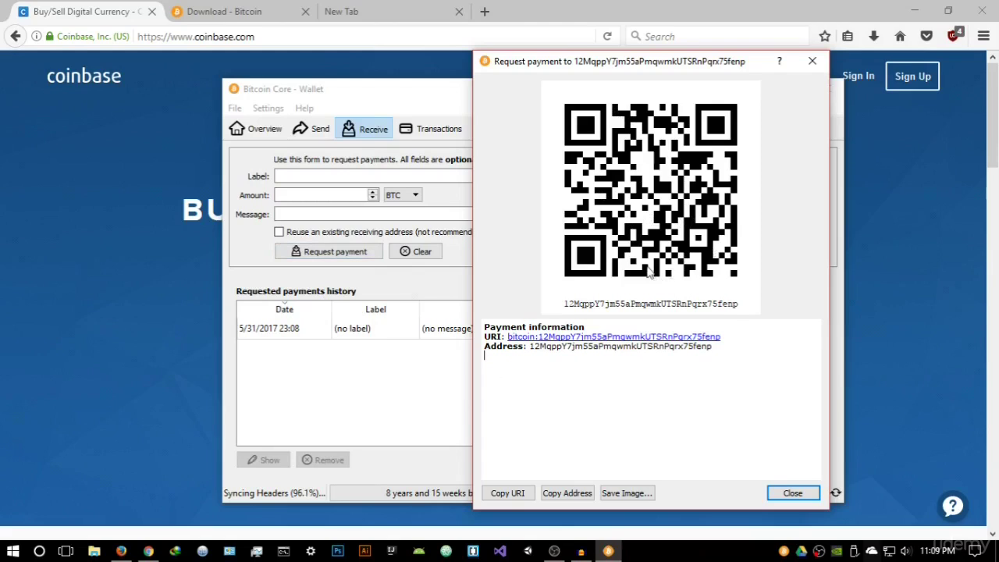
left_click(568, 493)
Step: Dismiss the payment request, review the Send form, then switch to the Coinbase page in Firefox
left_click(813, 60)
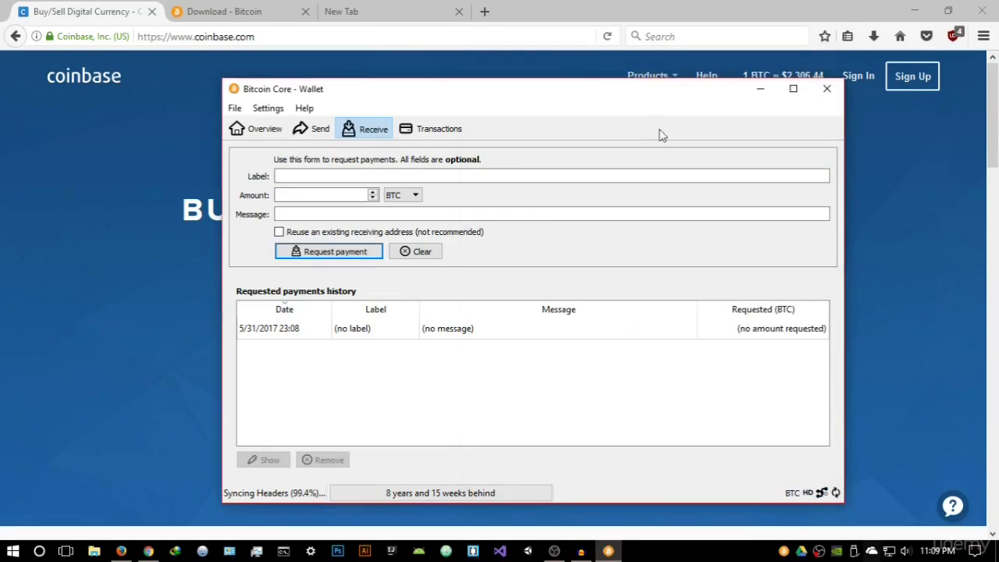
left_click(317, 138)
left_click(261, 133)
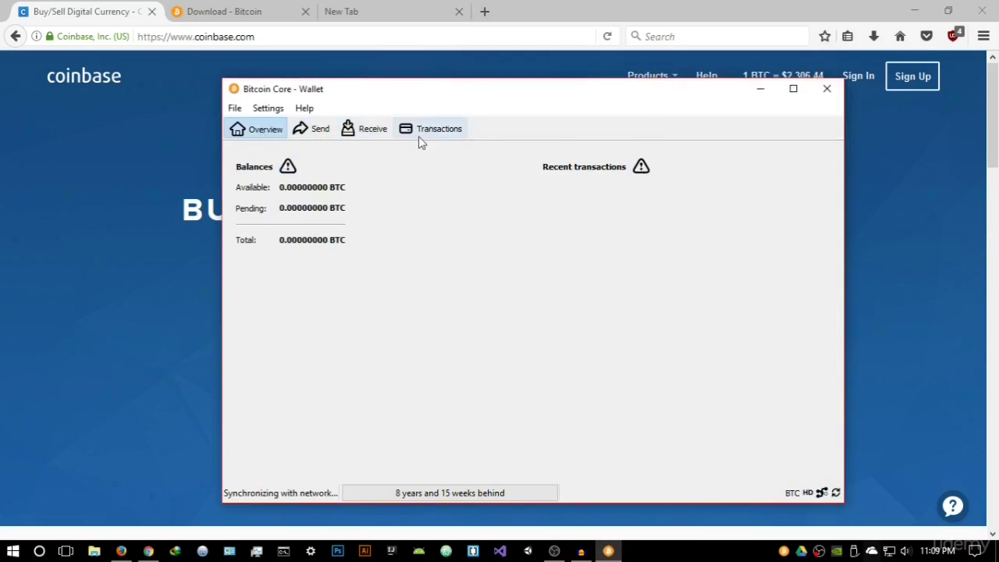
left_click(317, 138)
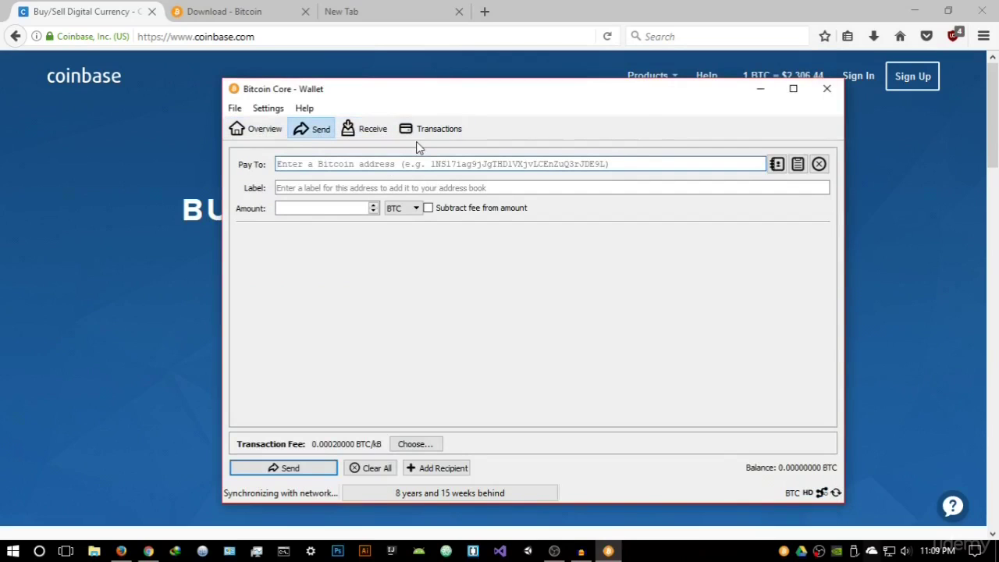
left_click(139, 8)
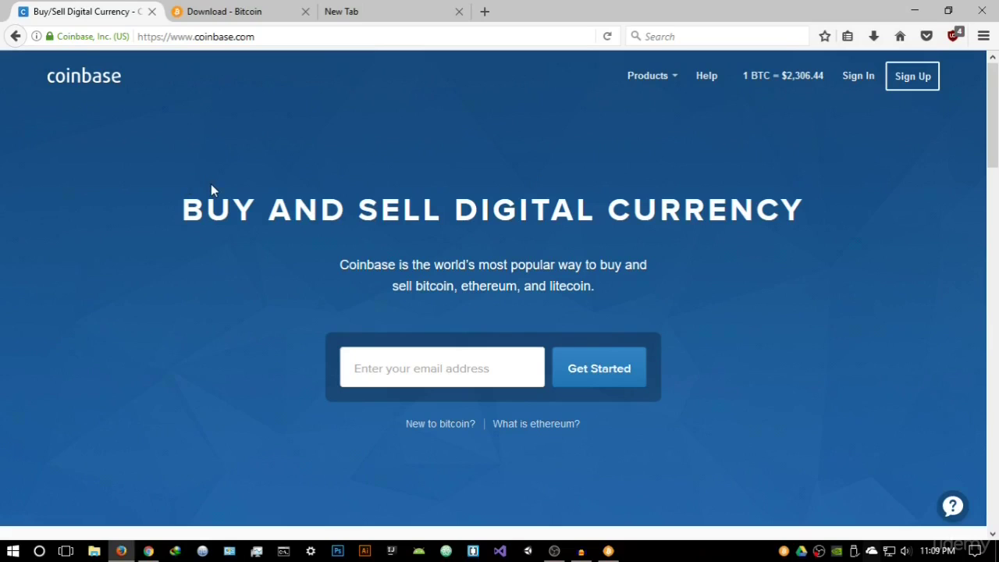
Step: Restore the Bitcoin Core wallet window from the taskbar, showing its Send form
left_click(617, 546)
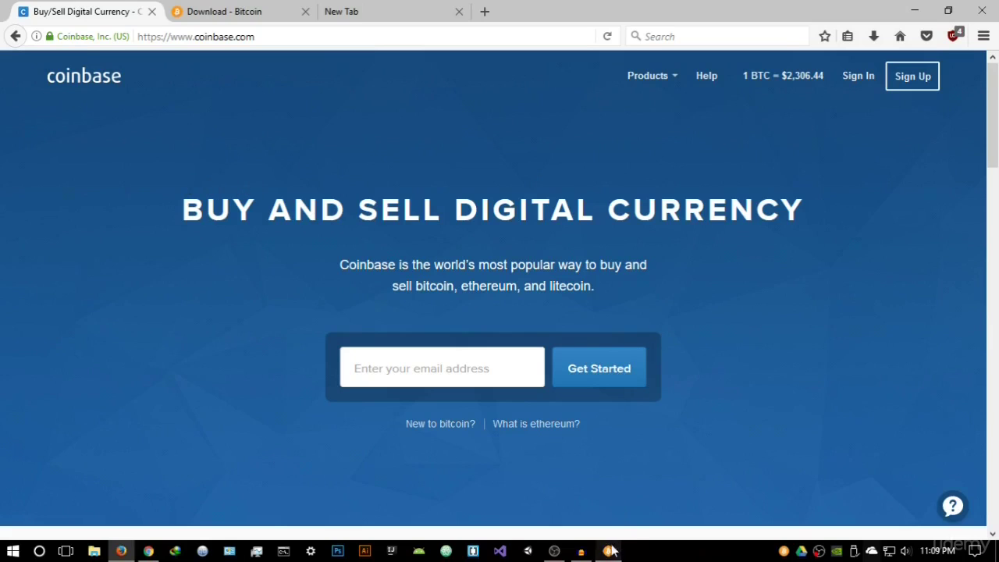